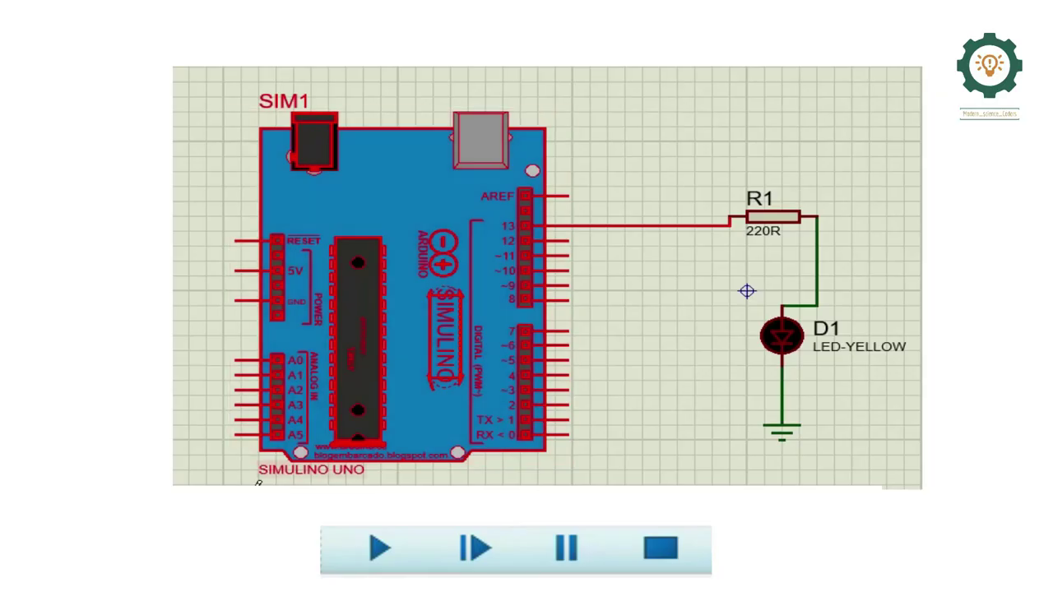
Start the simulation of the finished Simulino Uno blink circuit so LED D1 lights.
click(401, 555)
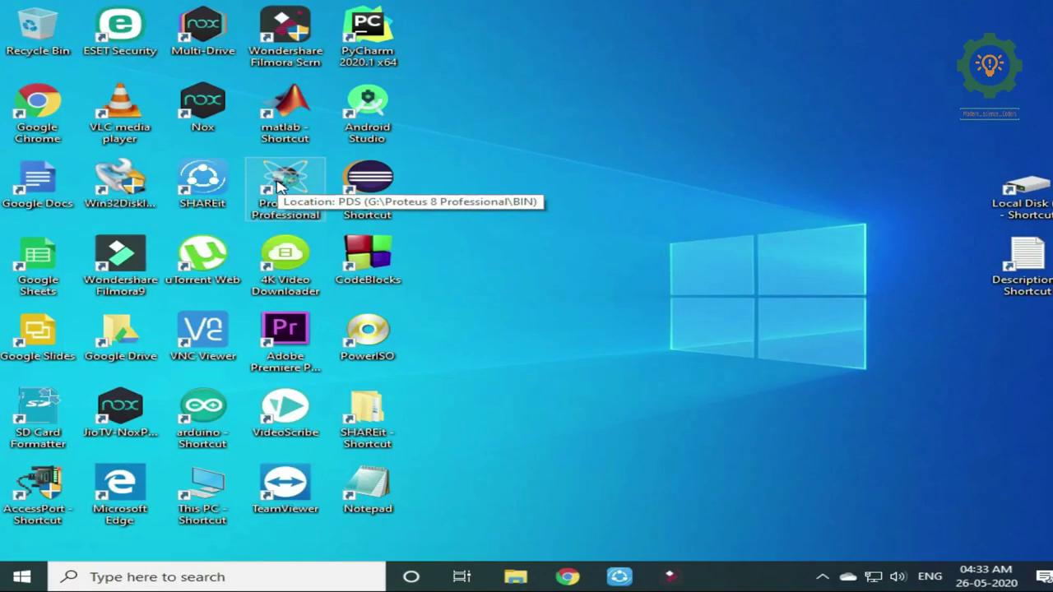
Launch Proteus and start a New Project with the default name, replacing the existing one.
double_click(278, 187)
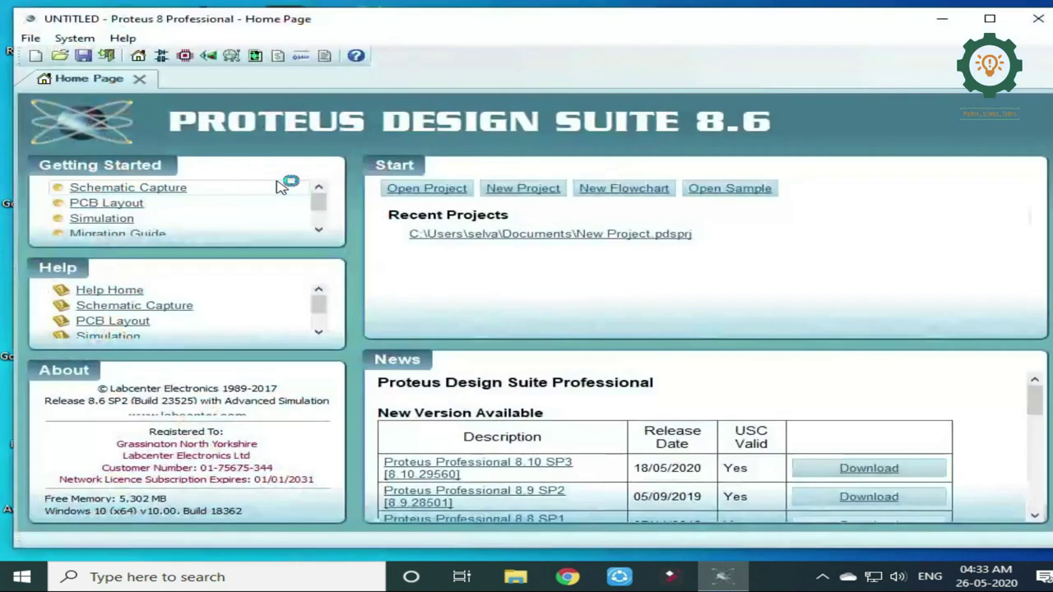
click(508, 191)
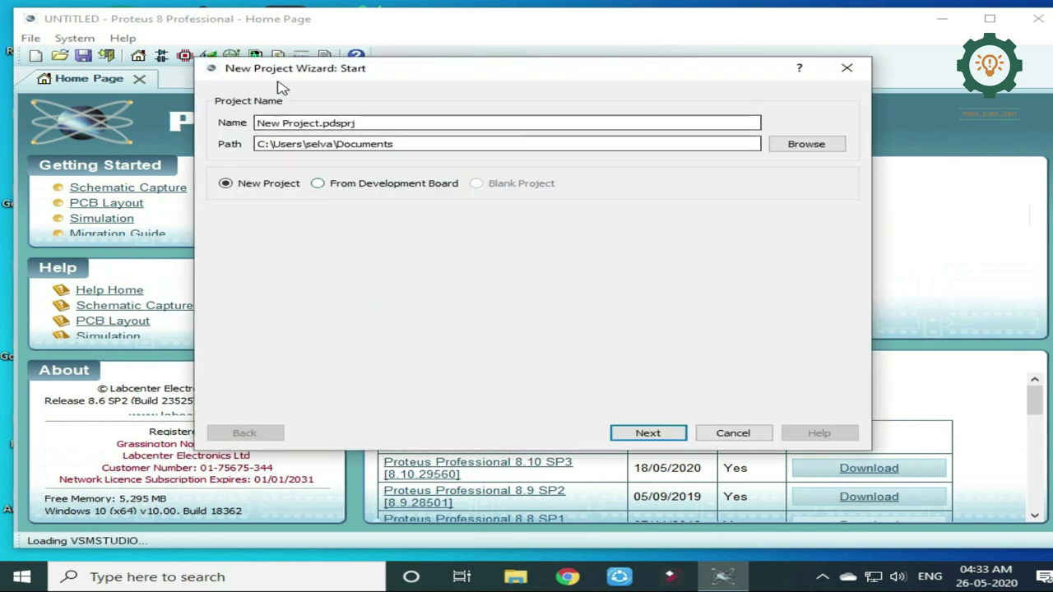
click(636, 437)
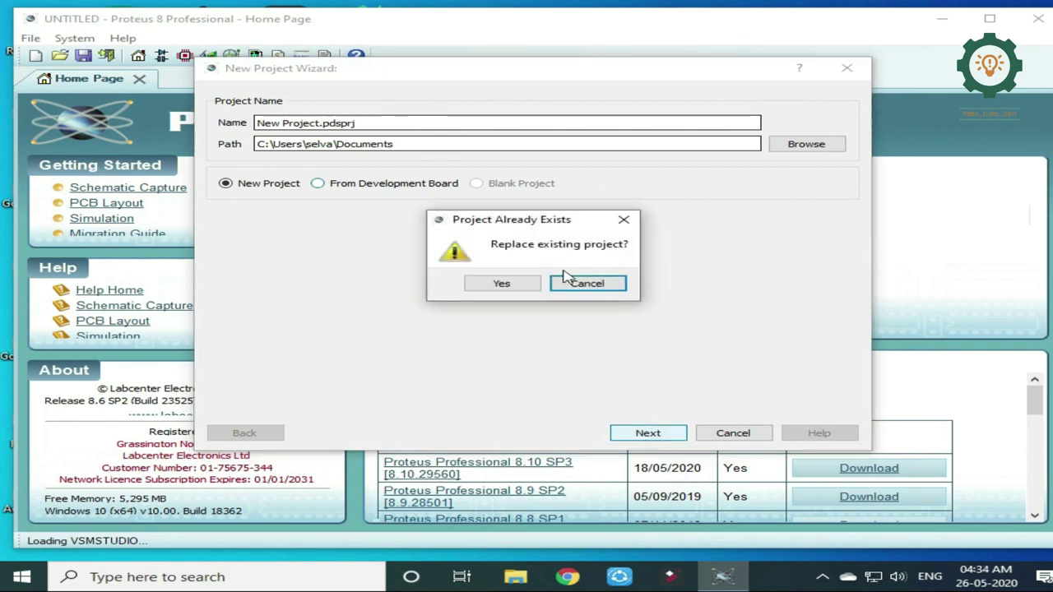
click(516, 284)
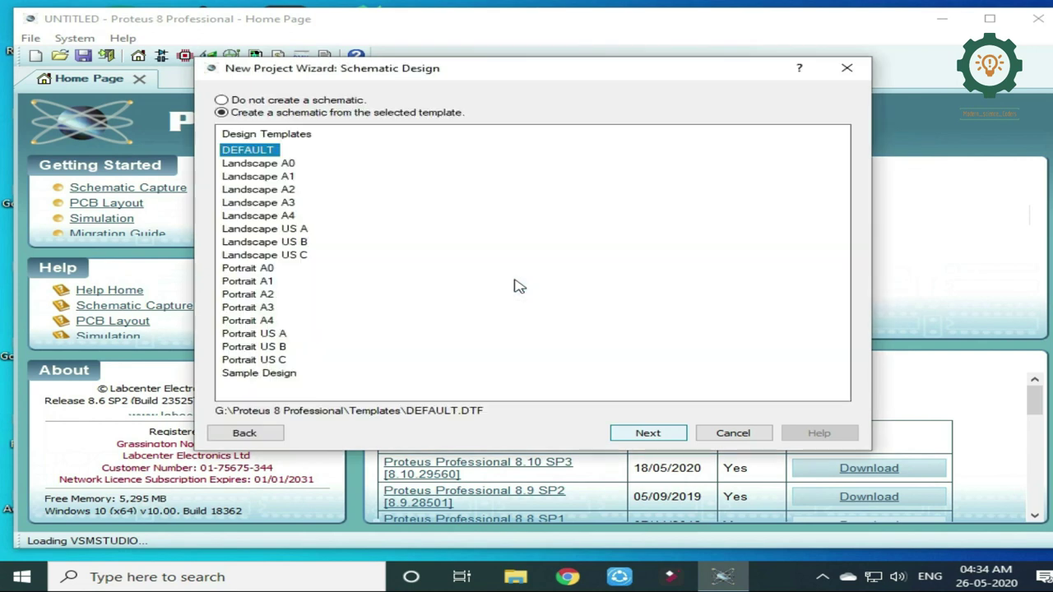
Finish the wizard with the DEFAULT schematic template, no PCB layout and no firmware project.
click(650, 433)
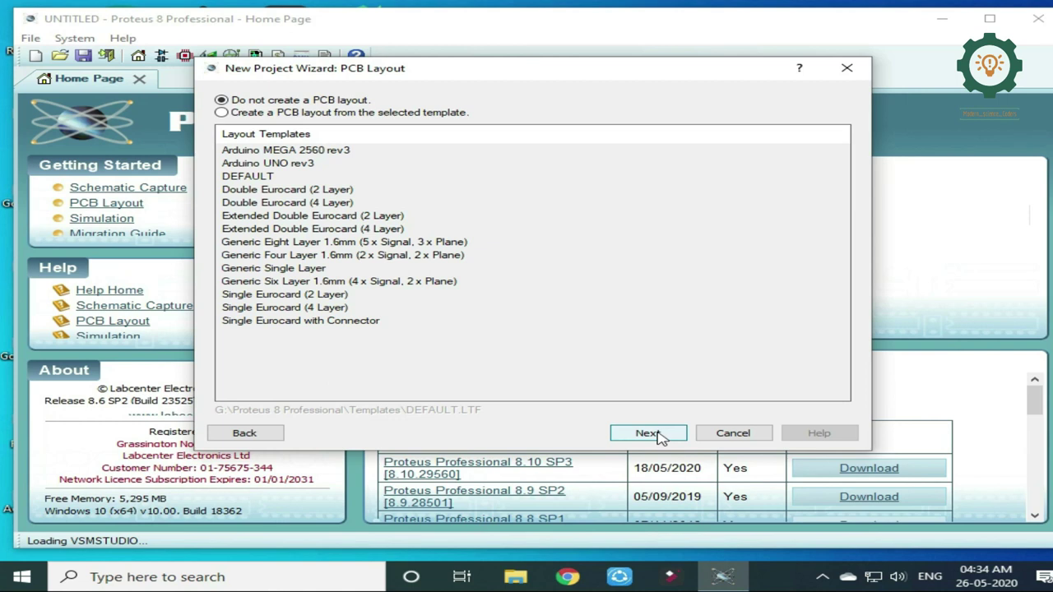
click(660, 437)
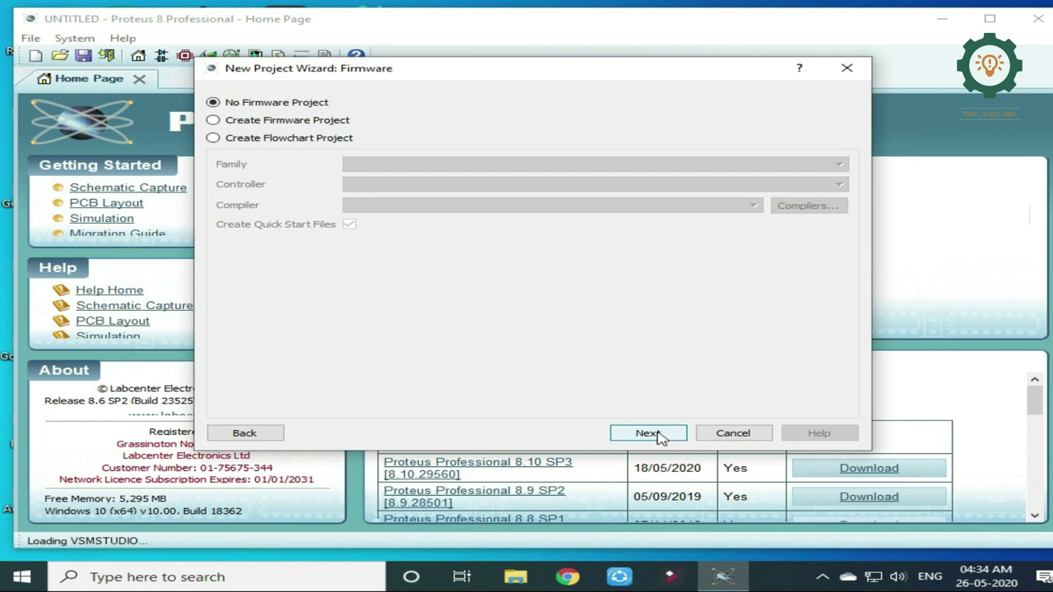
click(317, 120)
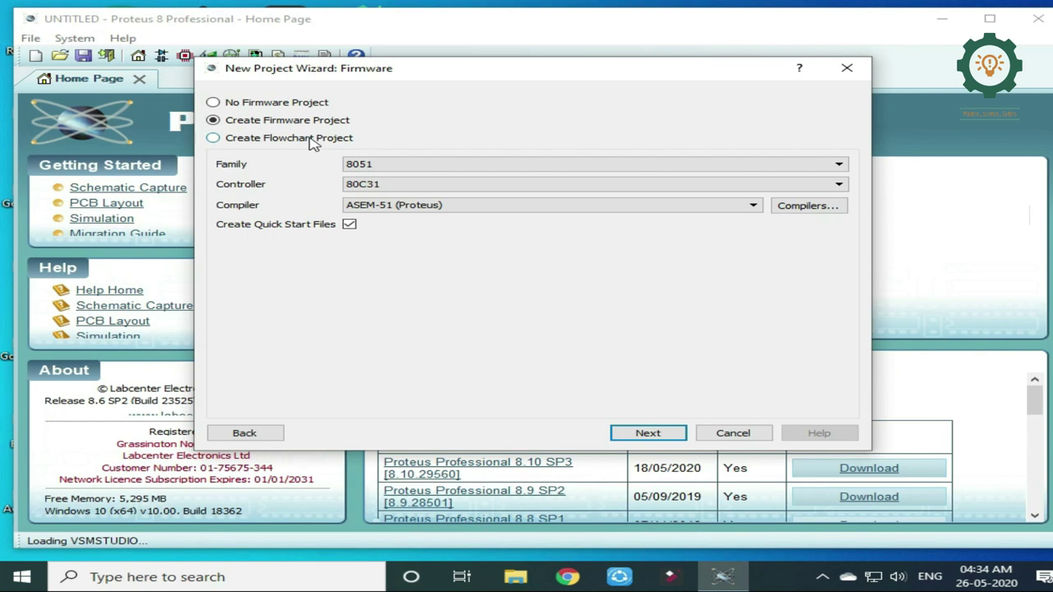
click(315, 140)
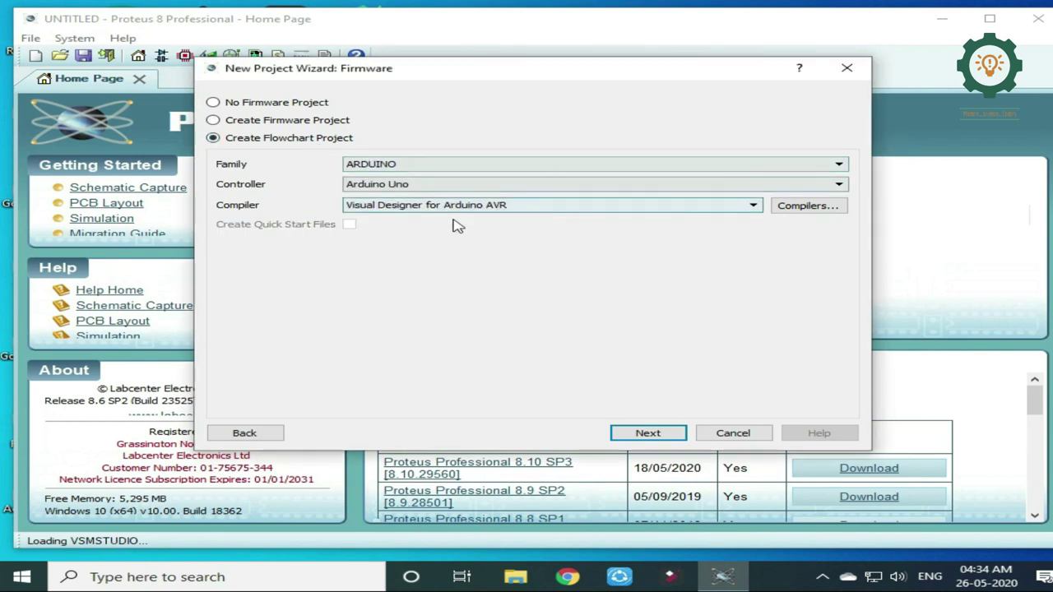
click(290, 102)
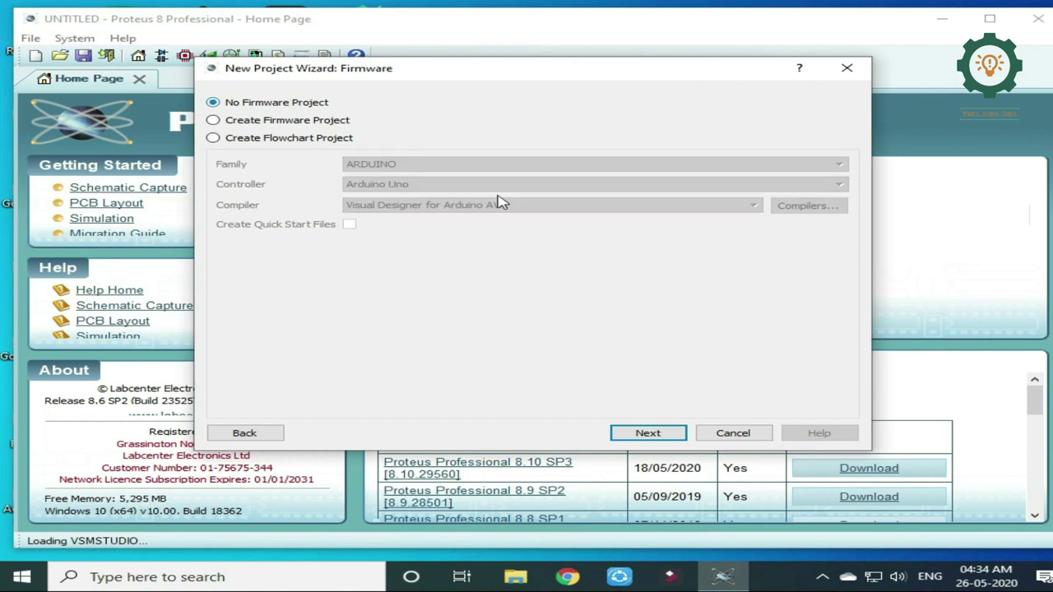
click(634, 441)
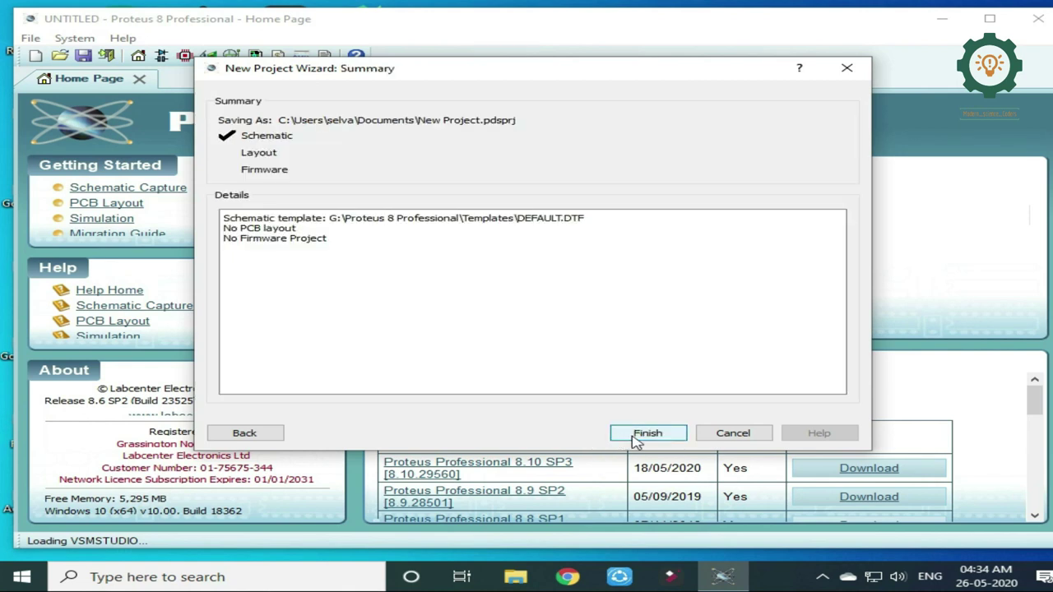
click(649, 434)
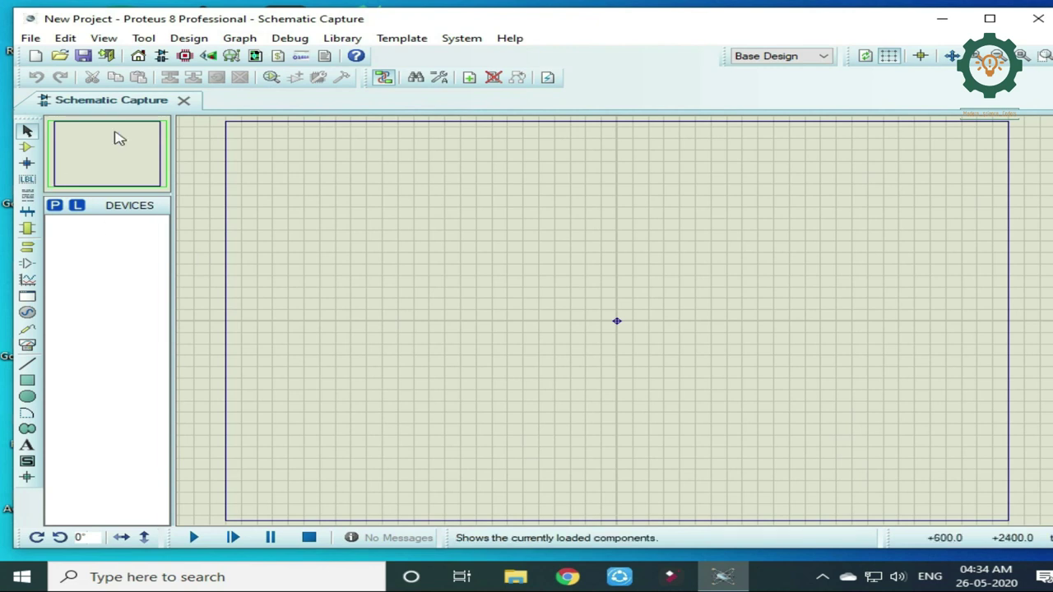
Review the installed device libraries in the Device Libraries manager.
click(78, 205)
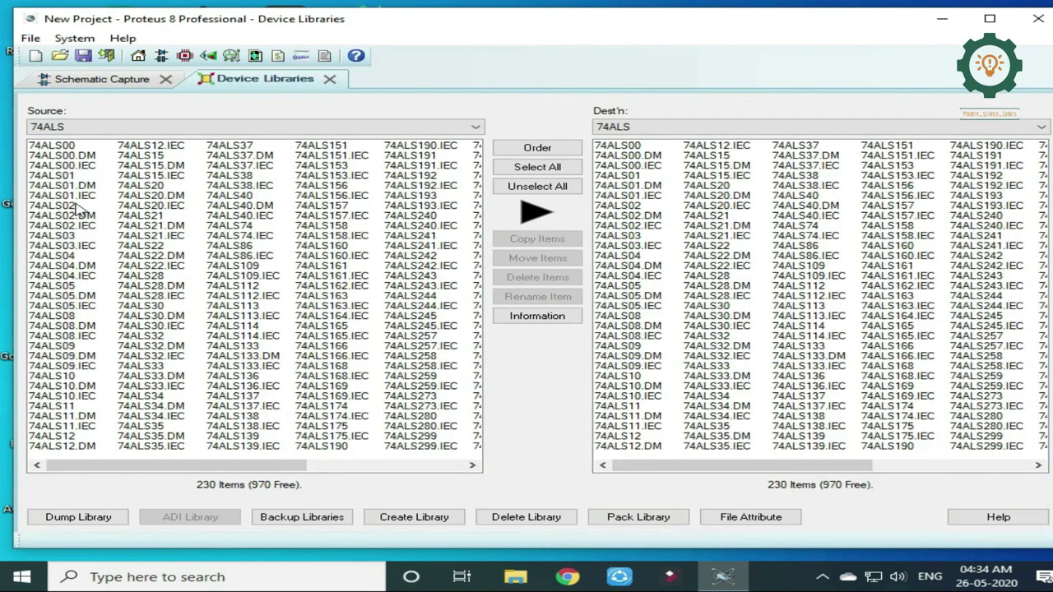
scroll(282, 272, right, 3)
scroll(282, 272, left, 3)
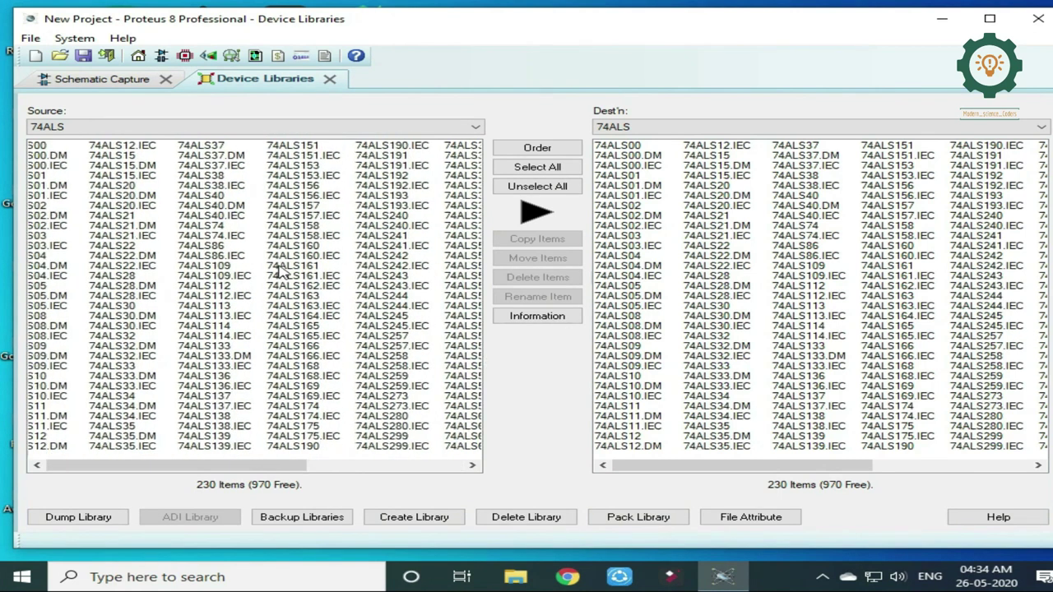
scroll(282, 276, right, 1)
scroll(282, 278, right, 2)
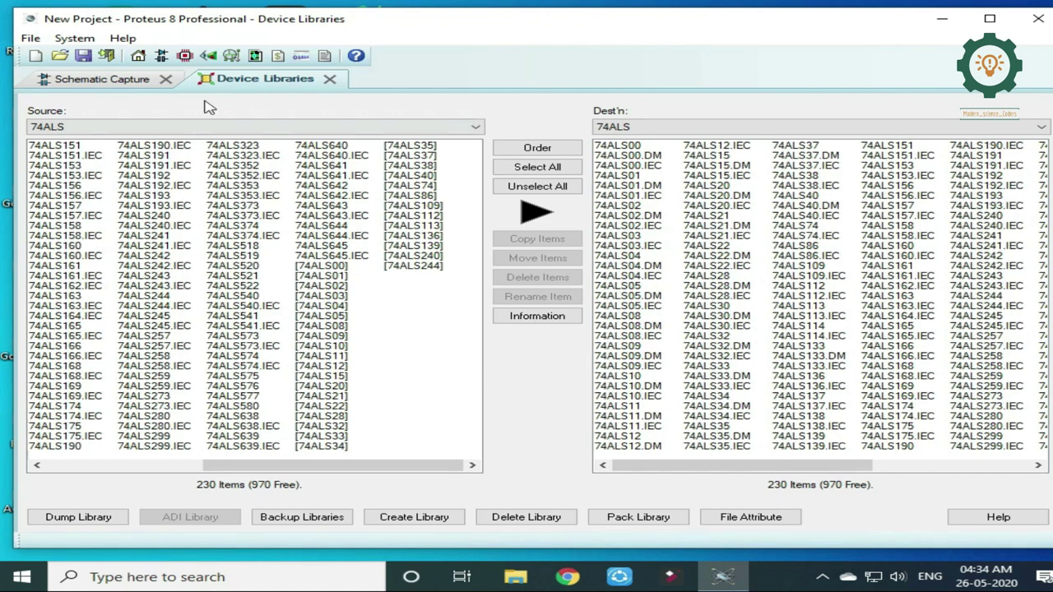
Back on the schematic, search Pick Devices for arduino parts.
click(118, 82)
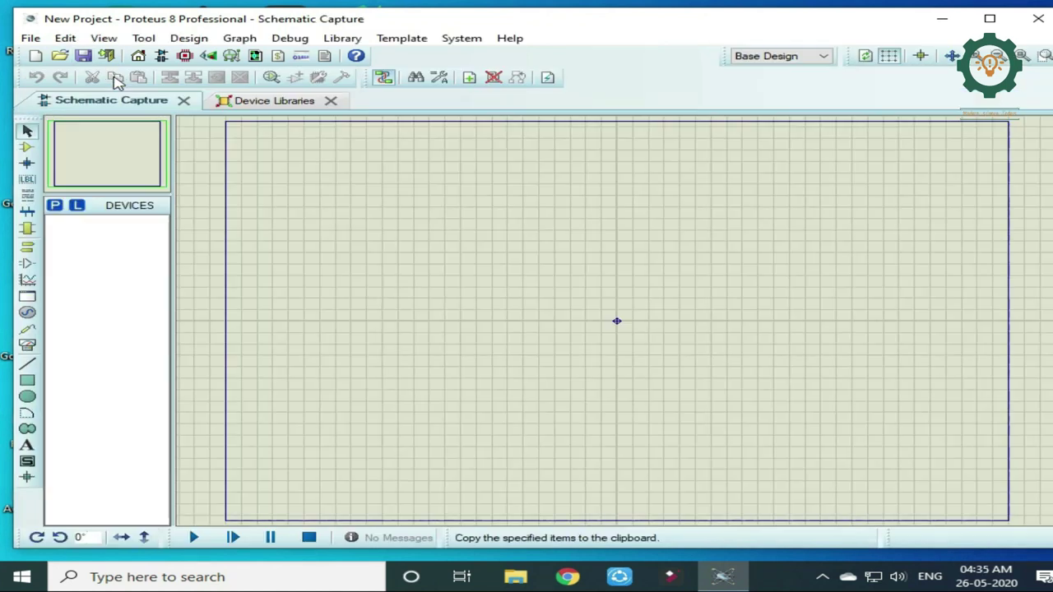
click(54, 205)
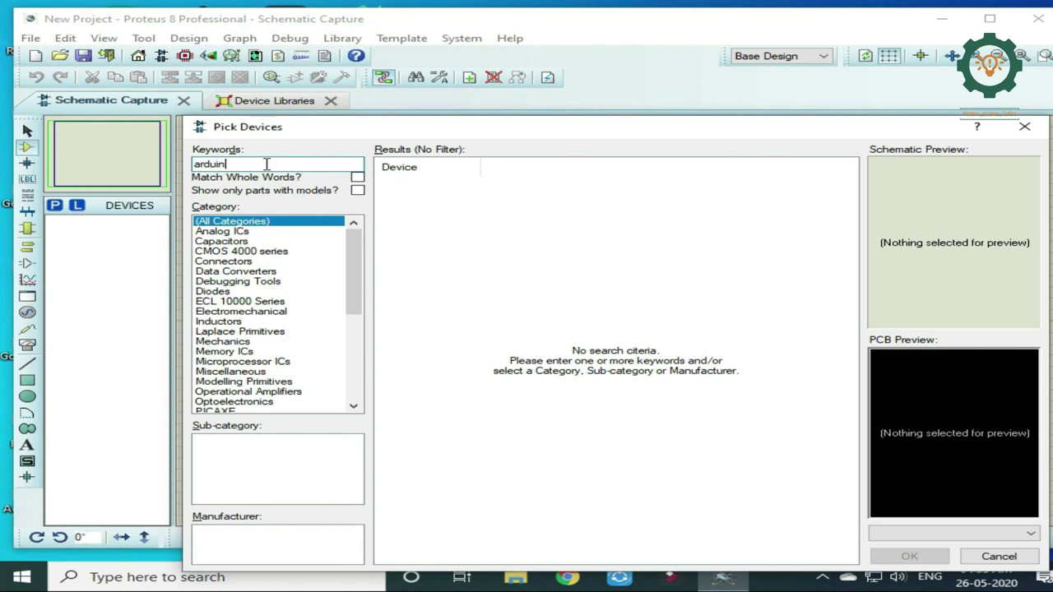
text(o)
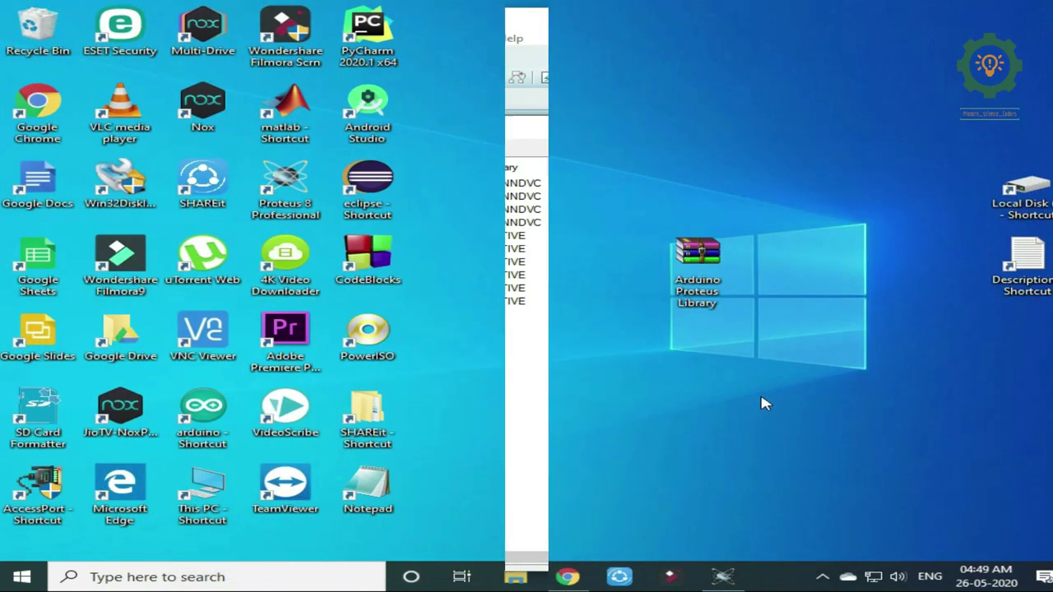
Extract the Arduino Proteus Library .rar into a new Desktop folder 'arduino lib proteus' and close WinRAR.
double_click(712, 267)
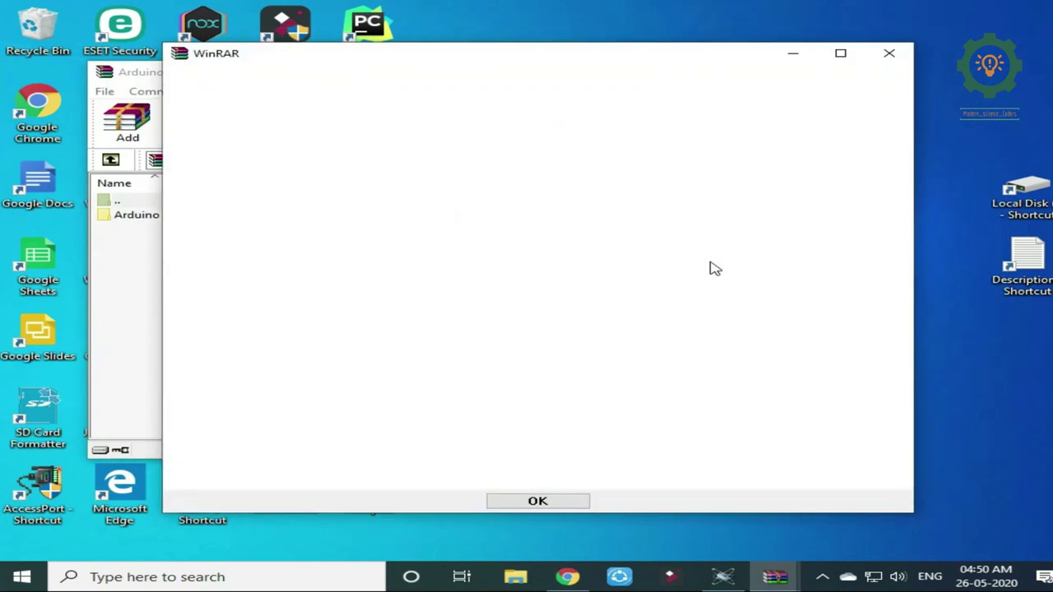
click(890, 54)
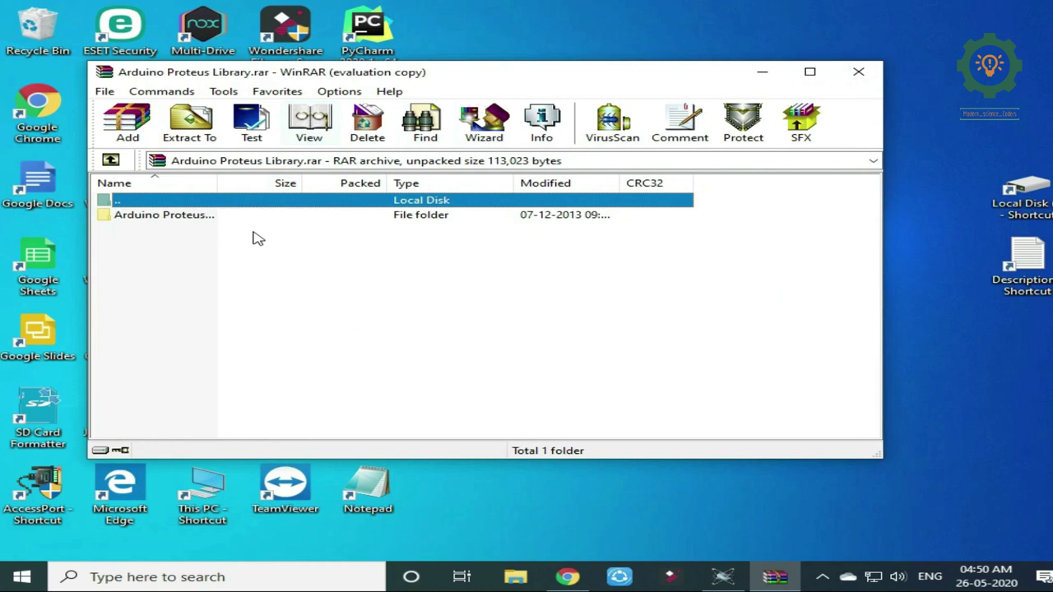
click(198, 130)
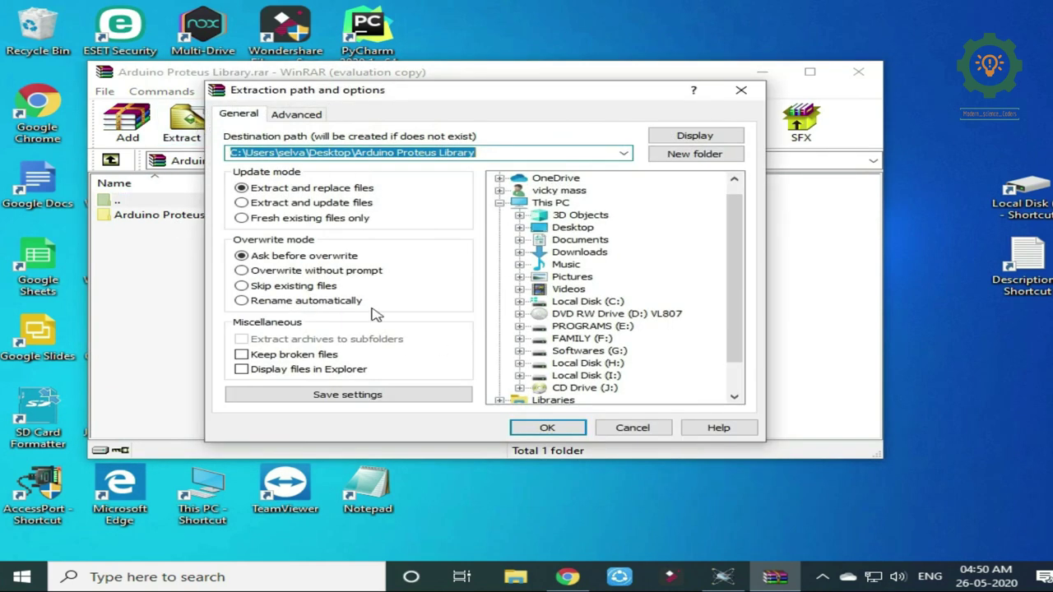
click(572, 230)
click(689, 165)
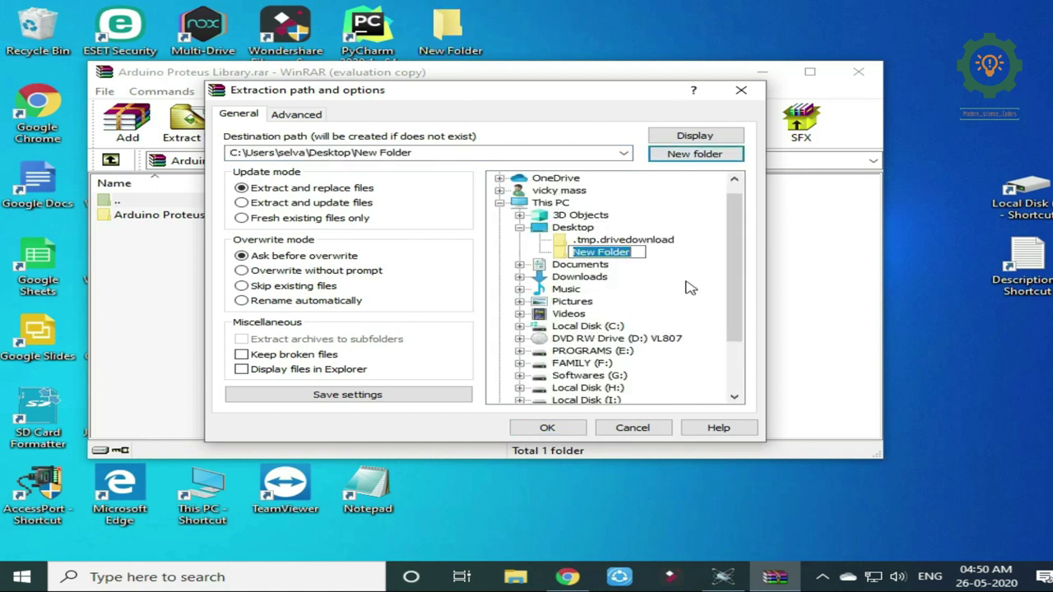
key(BackSpace)
text(arduino lib proteus)
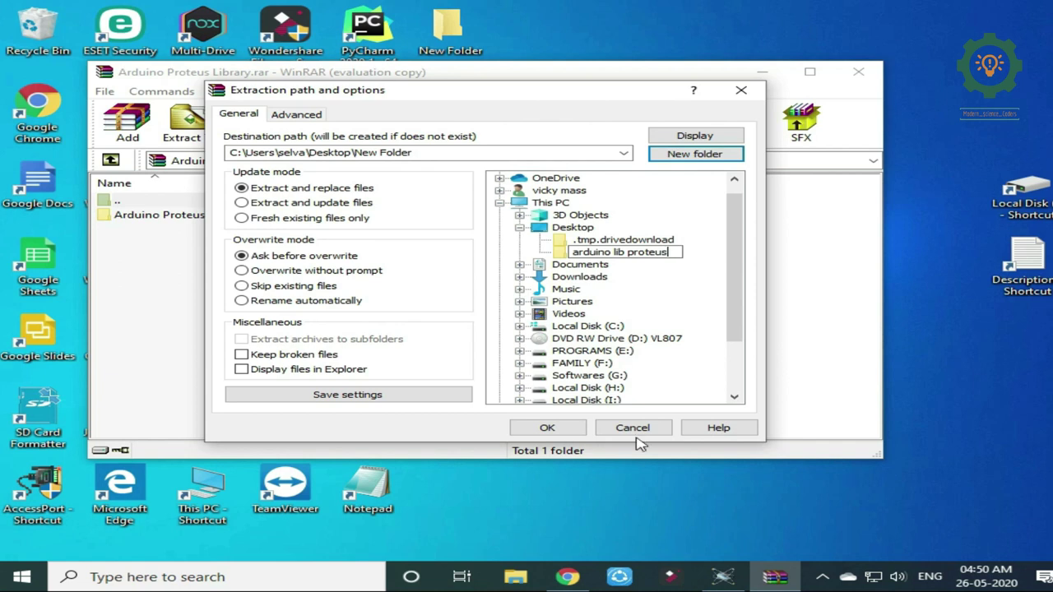
click(569, 429)
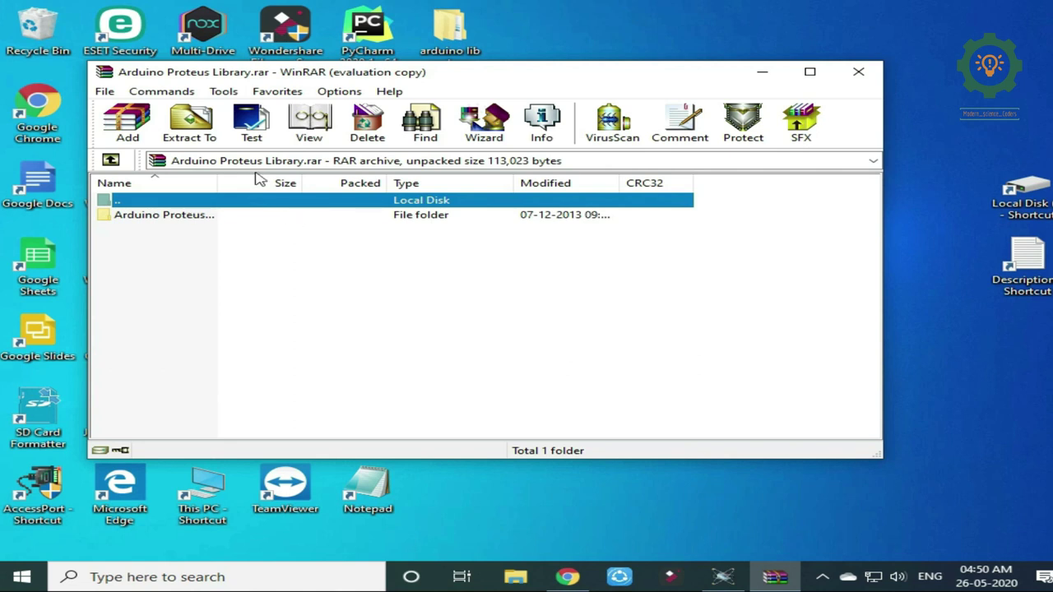
key(Escape)
Copy ARDUINO2.IDX and ARDUINO2.LIB from the extracted Arduino Proteus Library subfolder.
double_click(465, 45)
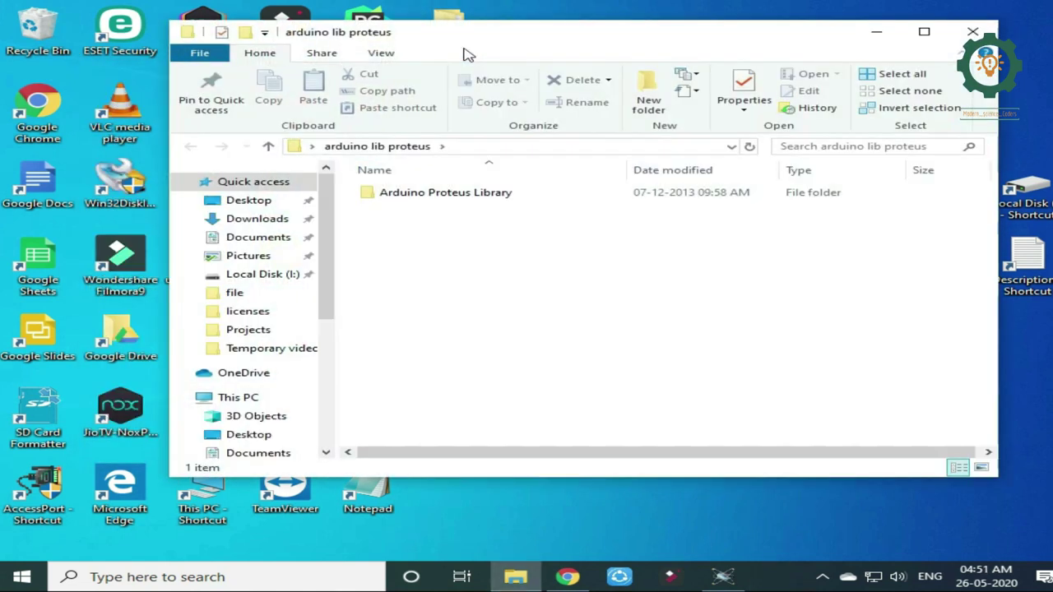
double_click(501, 197)
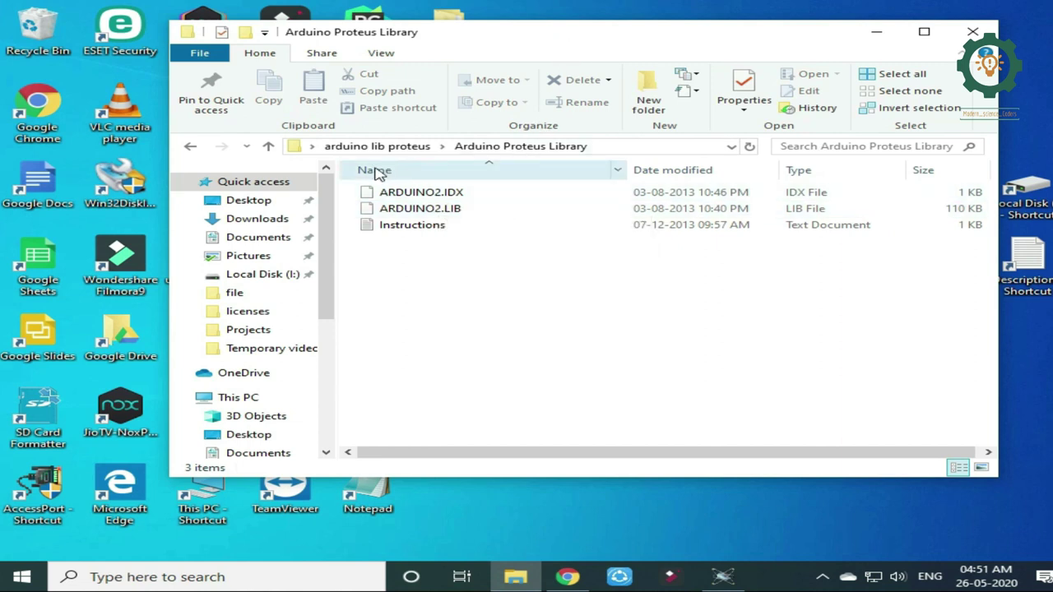
click(360, 191)
ctrl+click(387, 208)
right_click(433, 210)
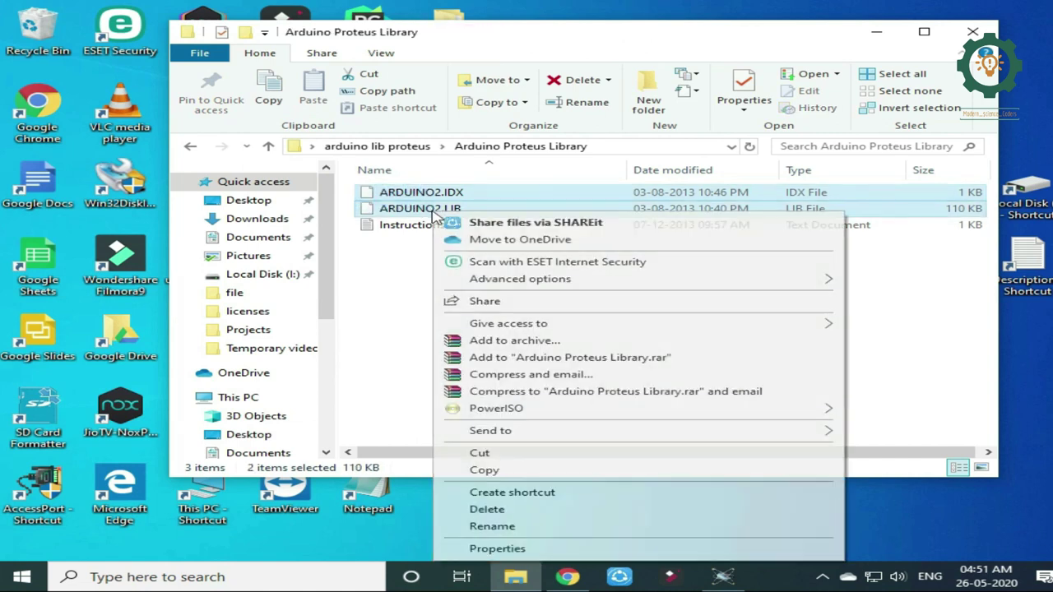
click(536, 472)
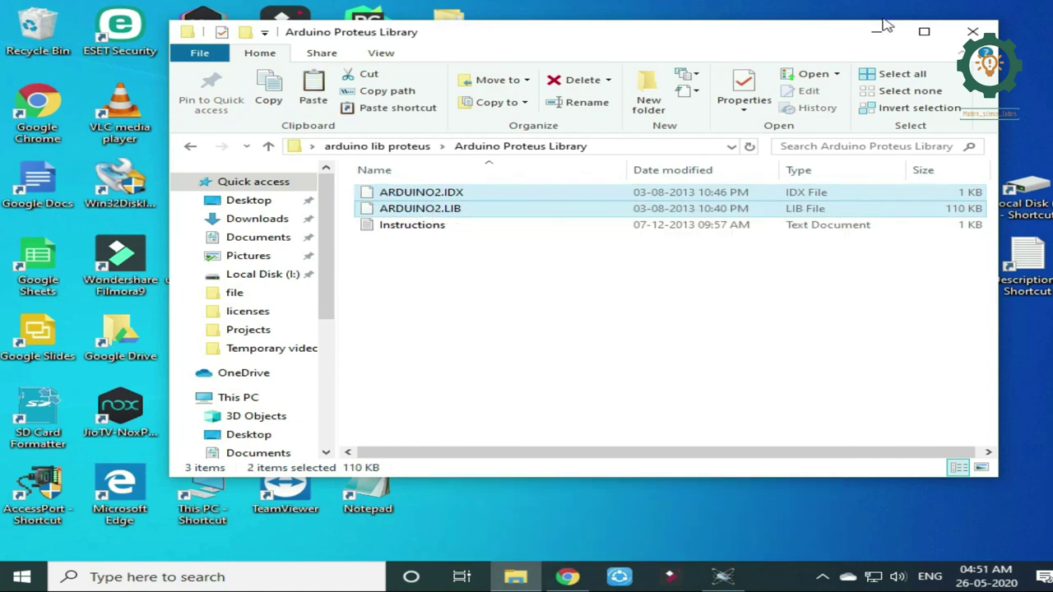
click(964, 37)
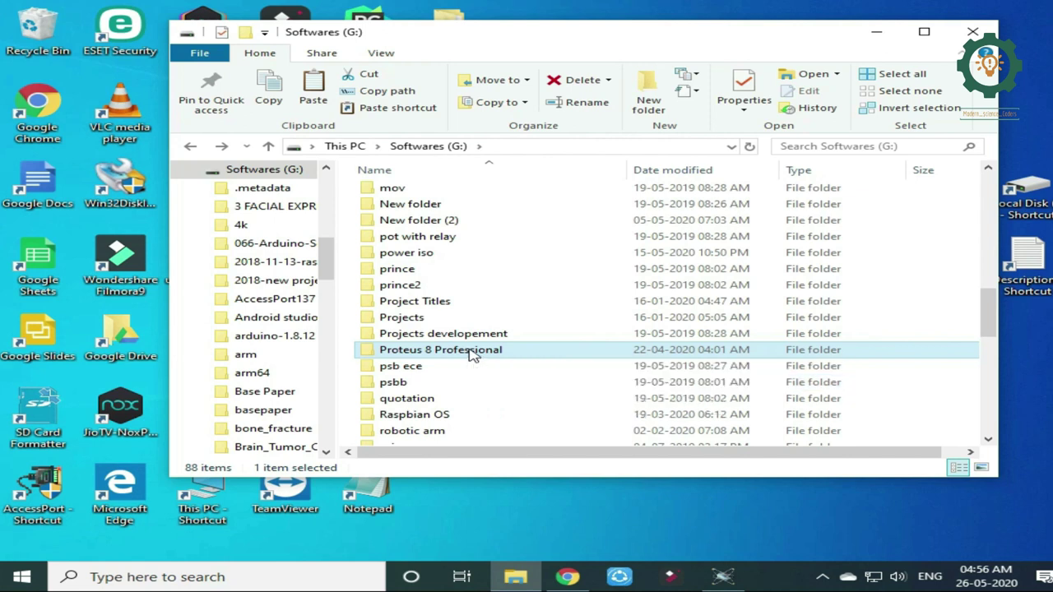
Paste both ARDUINO2 files into the Proteus 8 Professional LIBRARY folder and close it.
double_click(471, 353)
scroll(440, 391, down, 2)
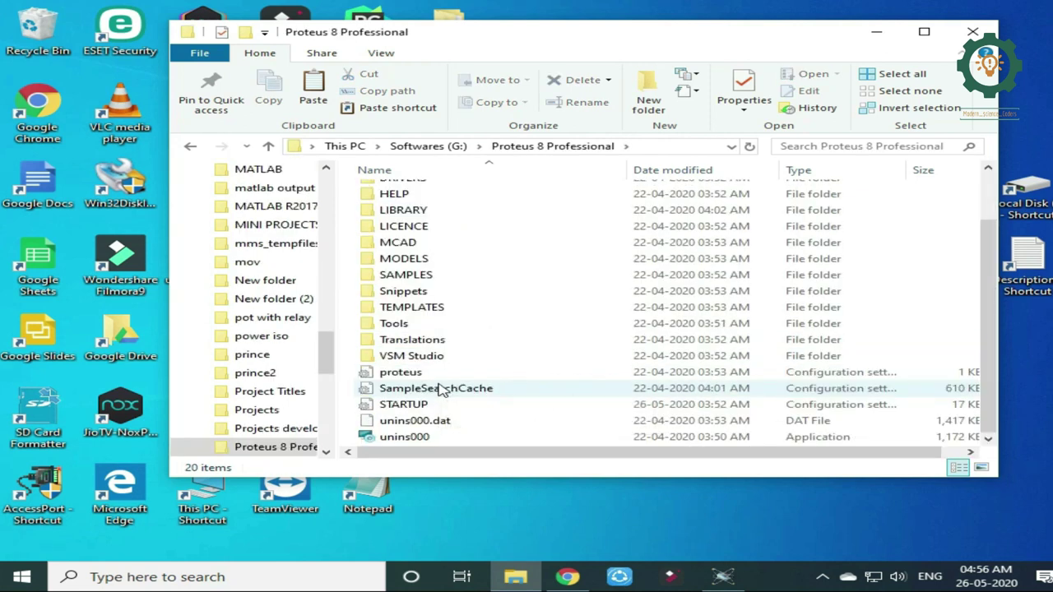
scroll(441, 390, up, 2)
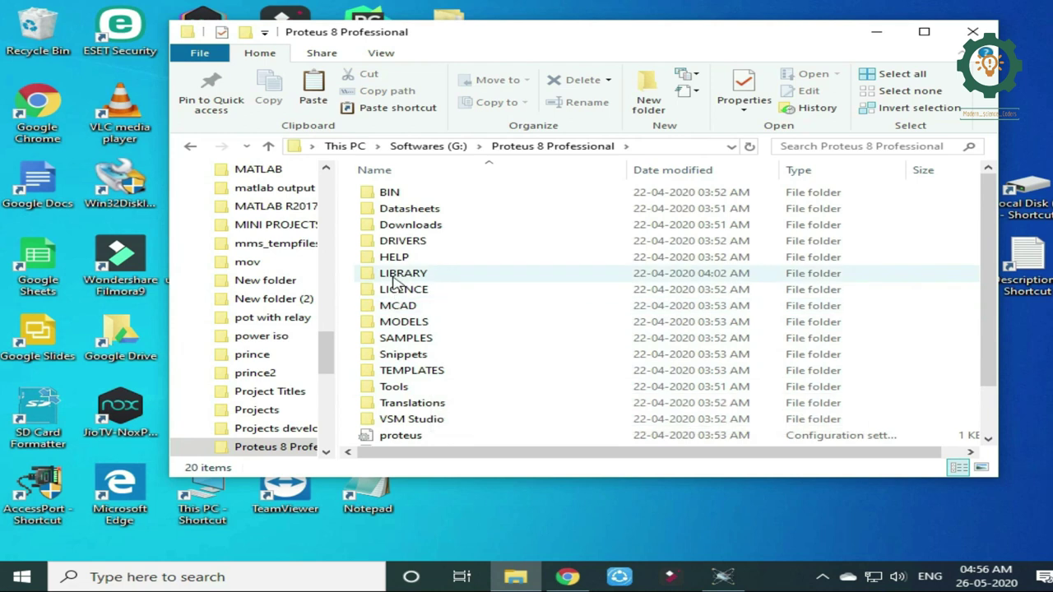
double_click(395, 276)
scroll(557, 325, down, 4)
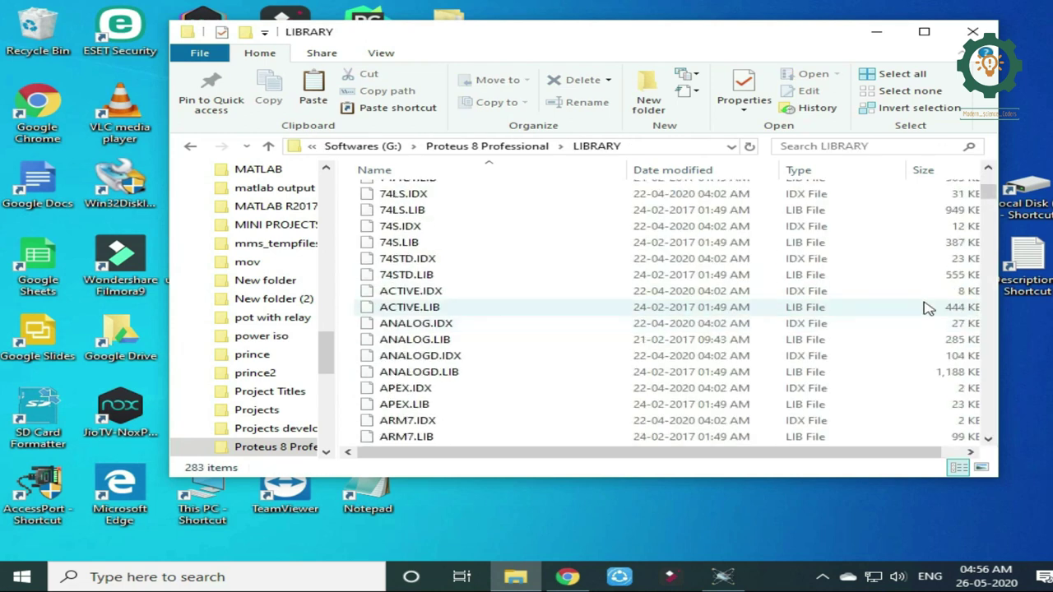
right_click(834, 280)
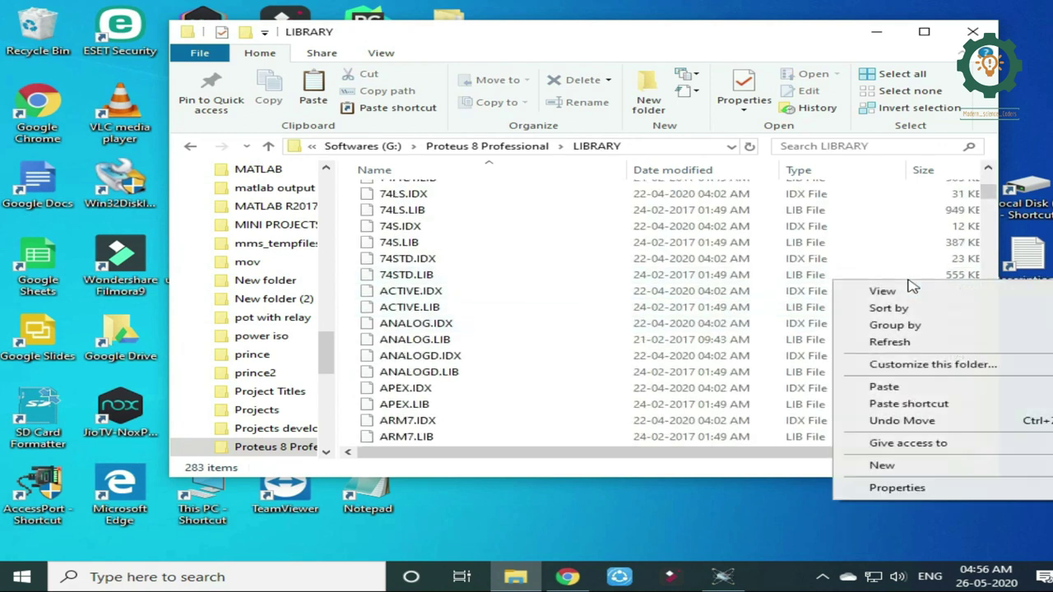
click(882, 386)
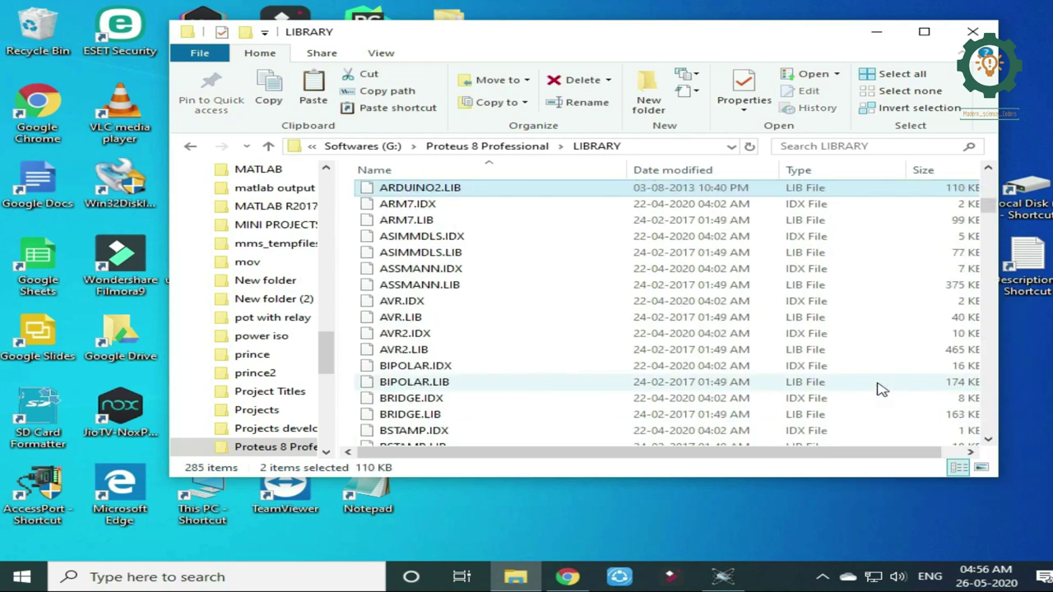
scroll(723, 401, up, 4)
scroll(723, 401, up, 3)
scroll(721, 402, down, 3)
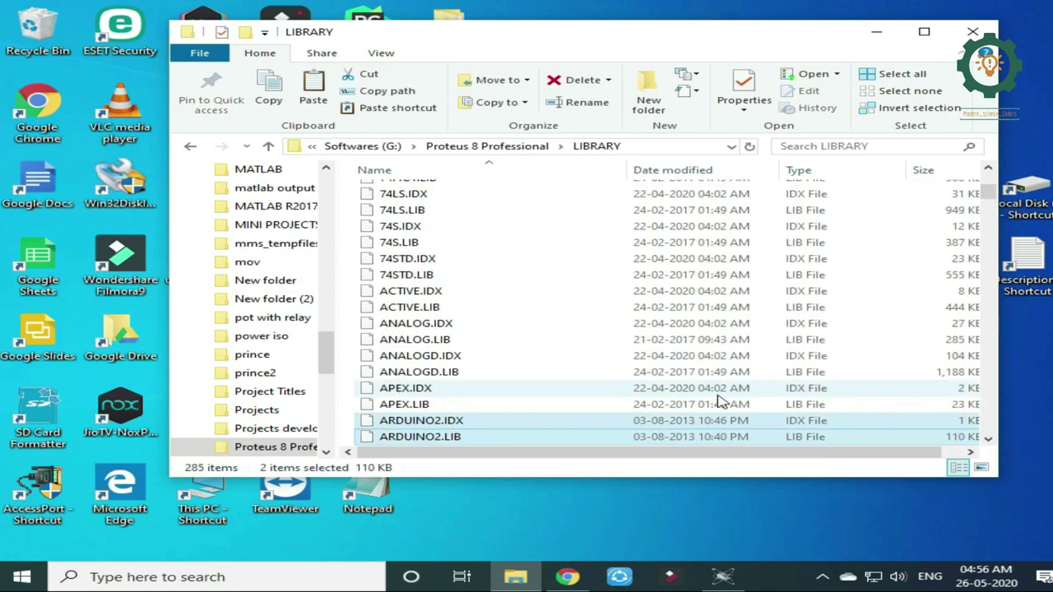
scroll(722, 402, down, 2)
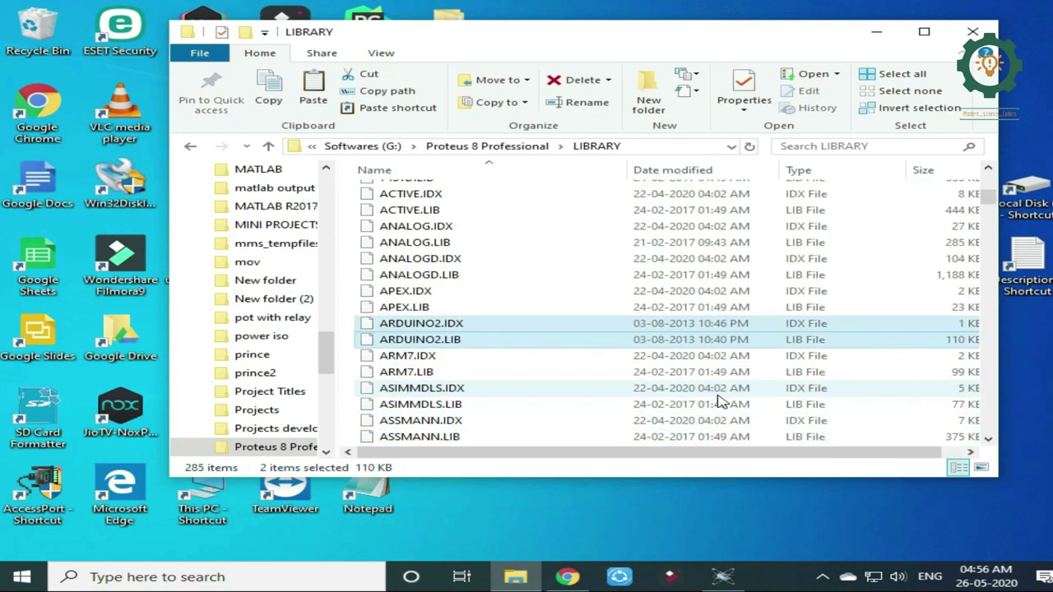
click(991, 30)
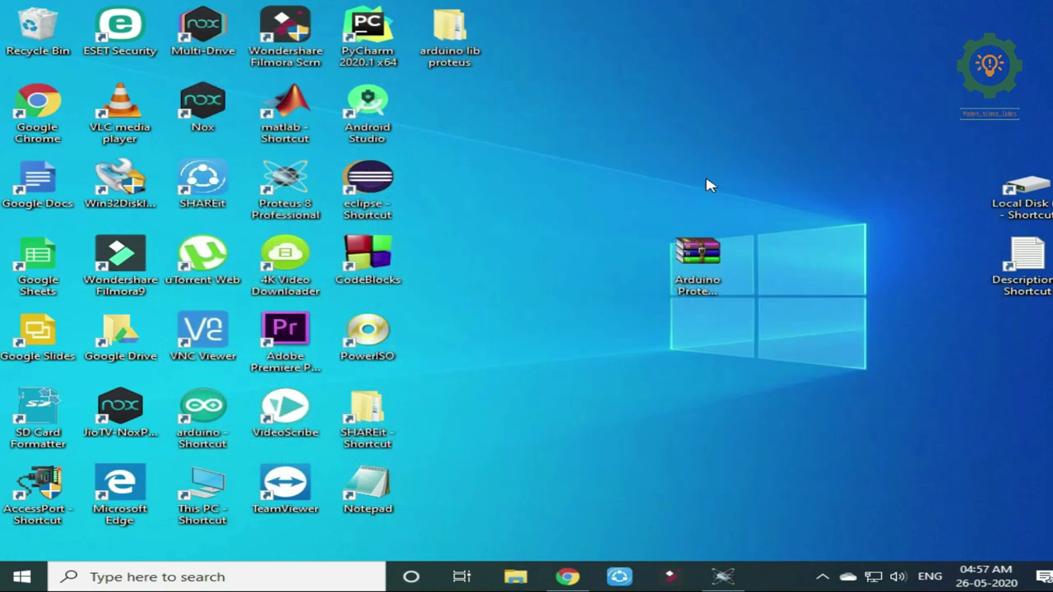
Search Pick Devices for 'ardui' in the ARDUINO category and add SIMULINO UNO.
click(694, 576)
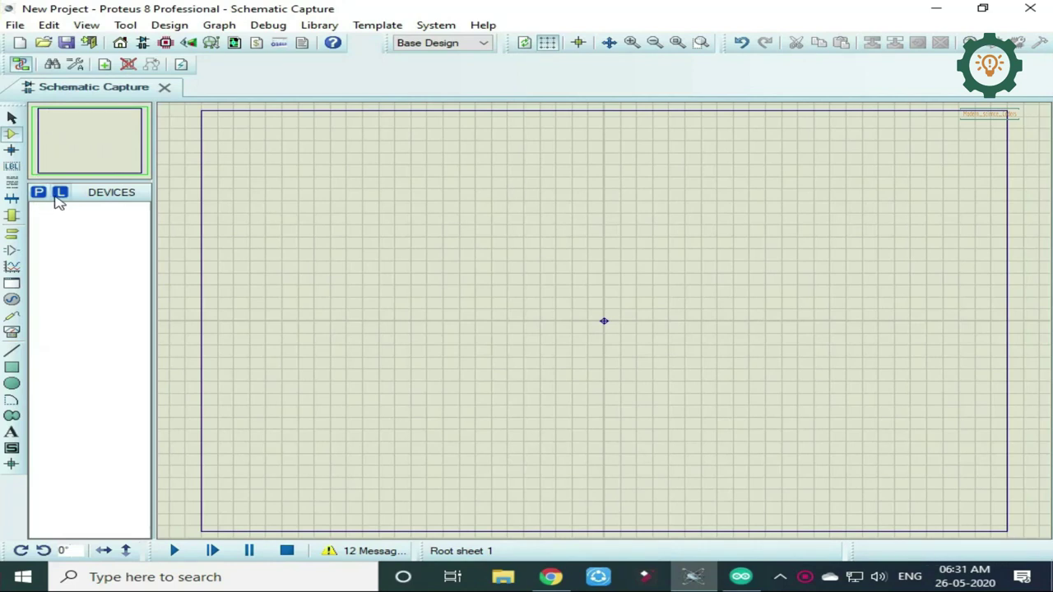
click(38, 192)
text(ard)
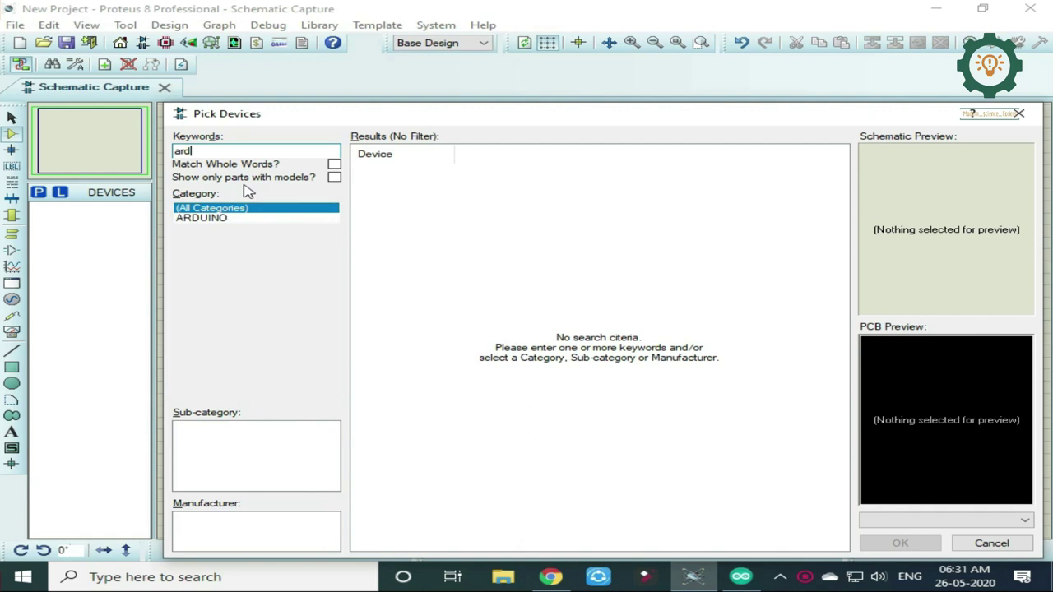
text(ui)
click(207, 219)
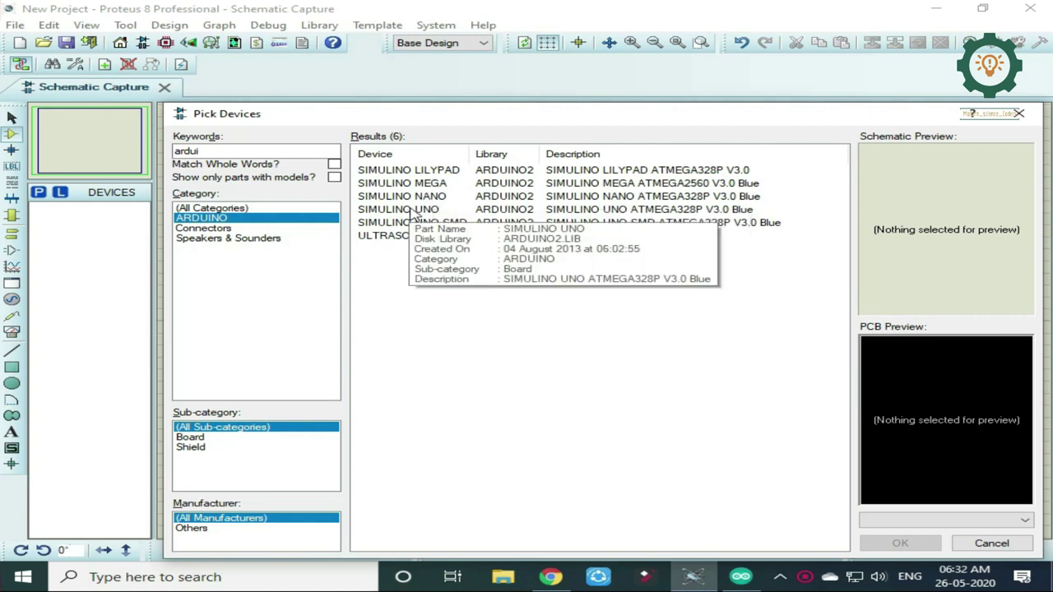
click(414, 212)
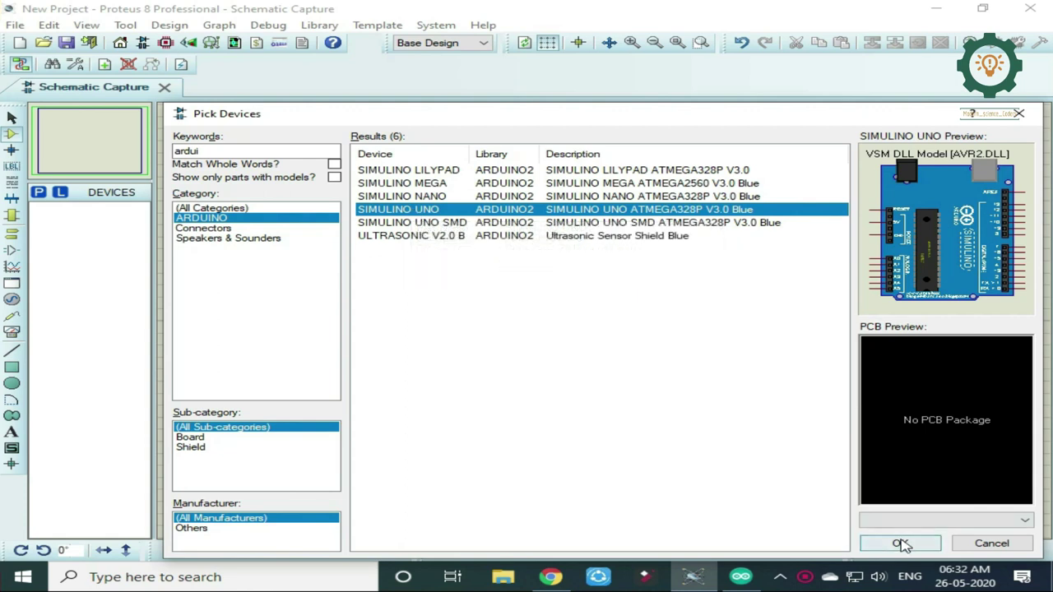
click(902, 545)
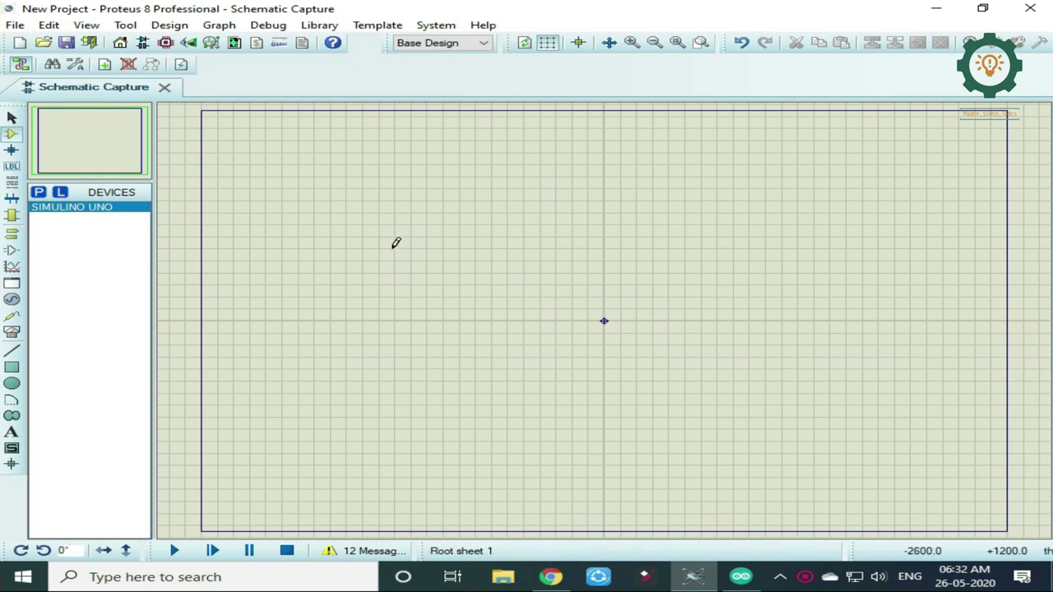
Place SIMULINO UNO as SIM1 left of sheet centre, frame it, and reopen Pick Devices.
click(396, 242)
click(396, 243)
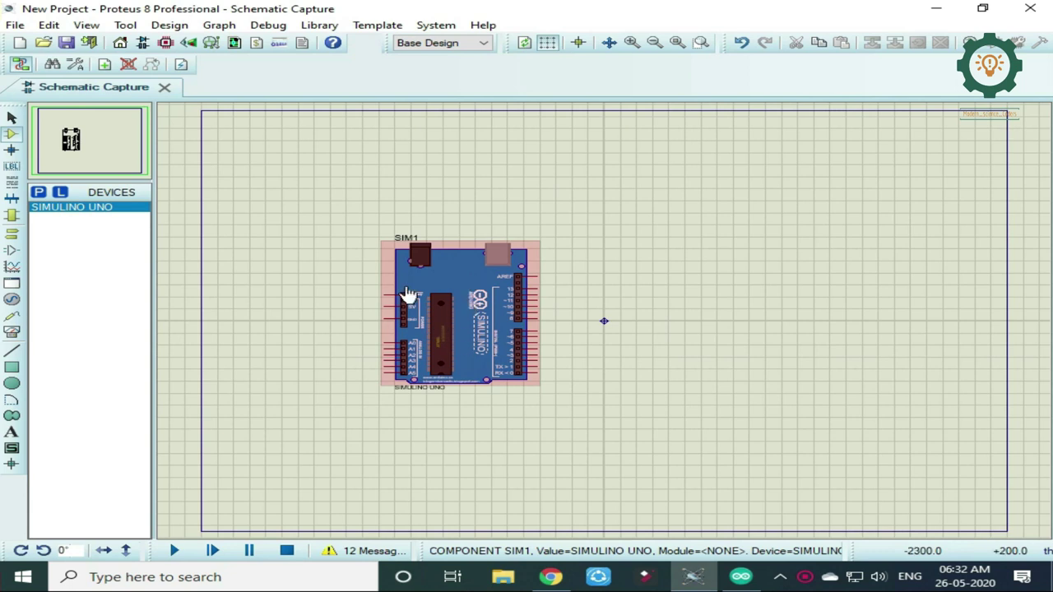
scroll(454, 301, up, 1)
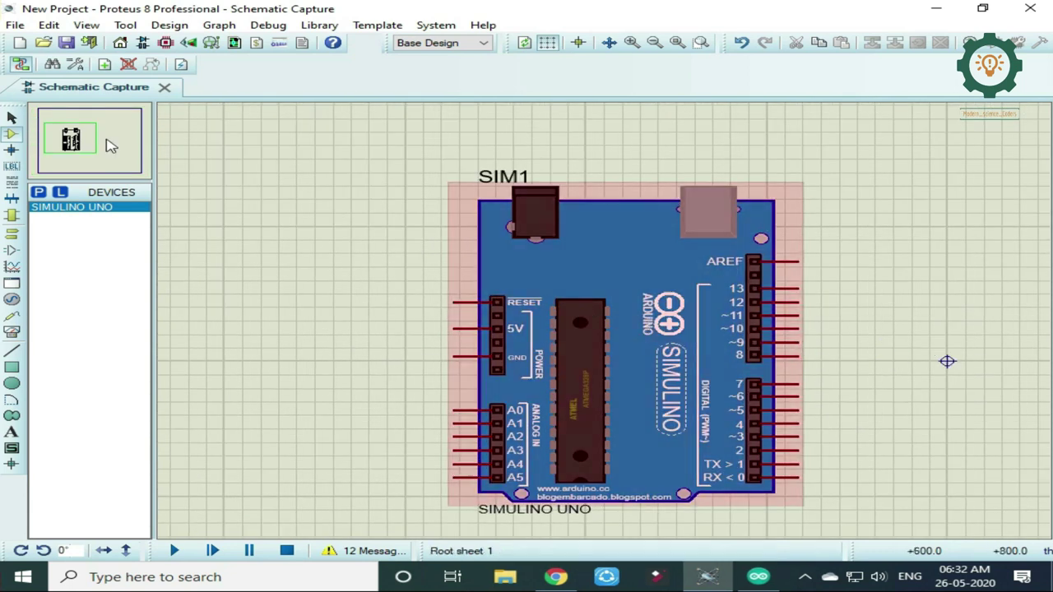
drag(111, 146, 94, 139)
mouse_move(478, 332)
middle_down()
mouse_move(640, 376)
mouse_move(731, 364)
mouse_move(731, 299)
mouse_move(748, 332)
mouse_move(766, 331)
mouse_move(696, 298)
mouse_move(748, 310)
mouse_move(766, 332)
mouse_move(785, 332)
middle_up()
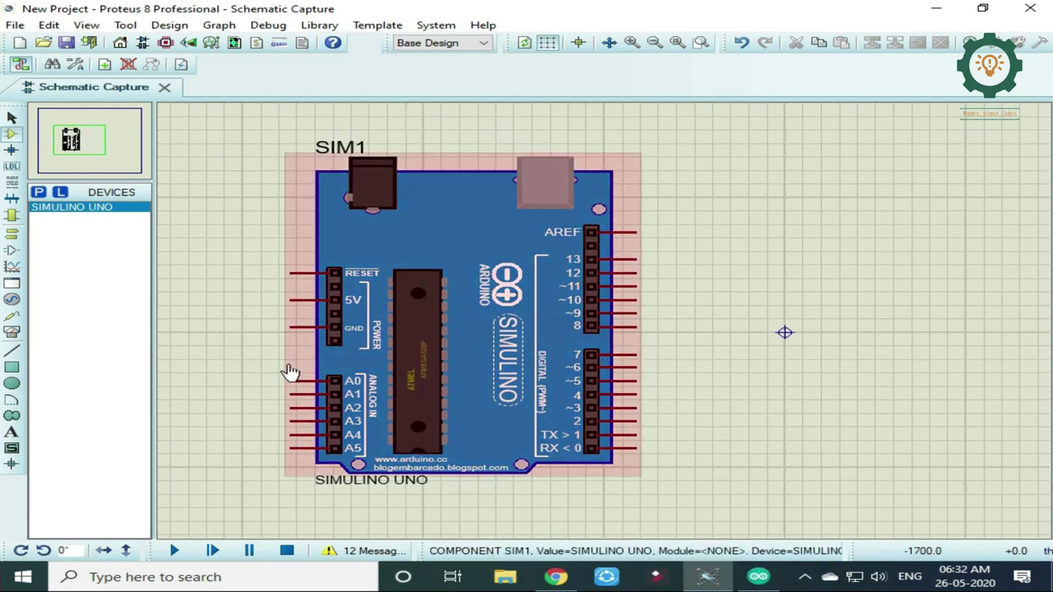
click(38, 193)
text(l)
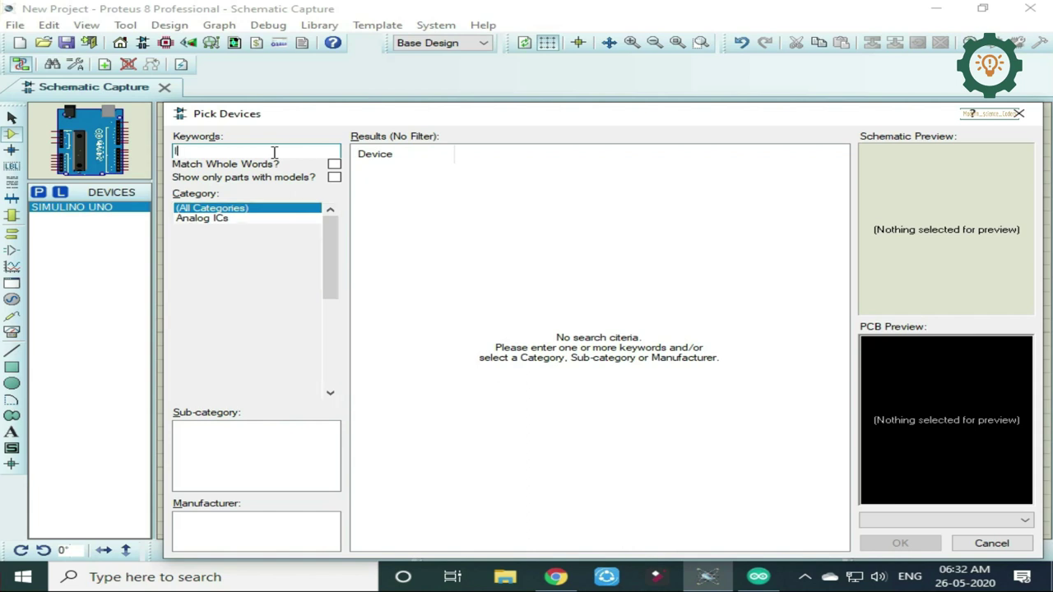
Search for 'led yellow' and add the LED-YELLOW part to the device list.
text(ed b)
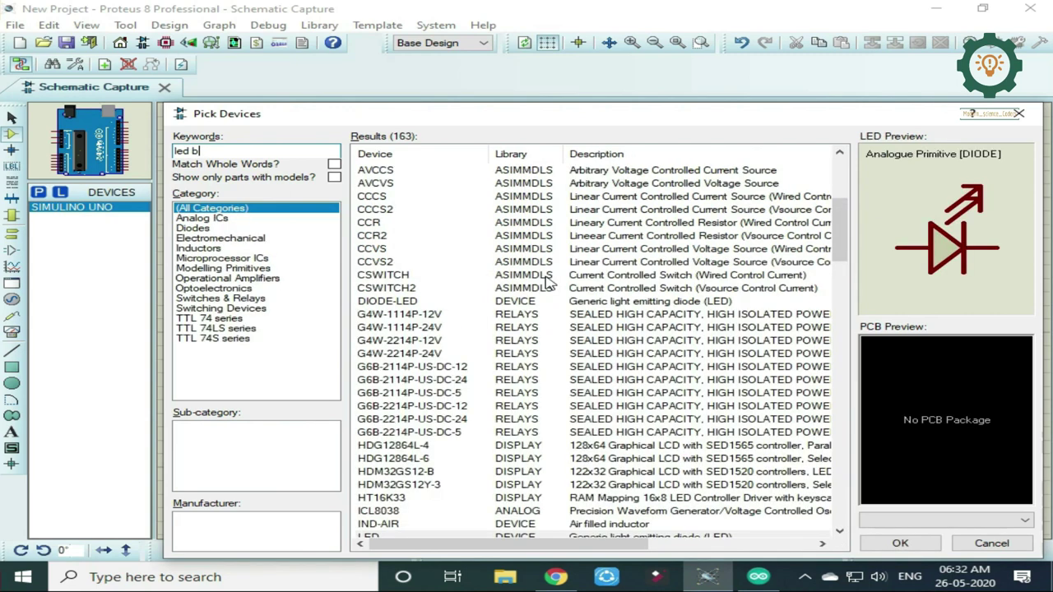
text(lu)
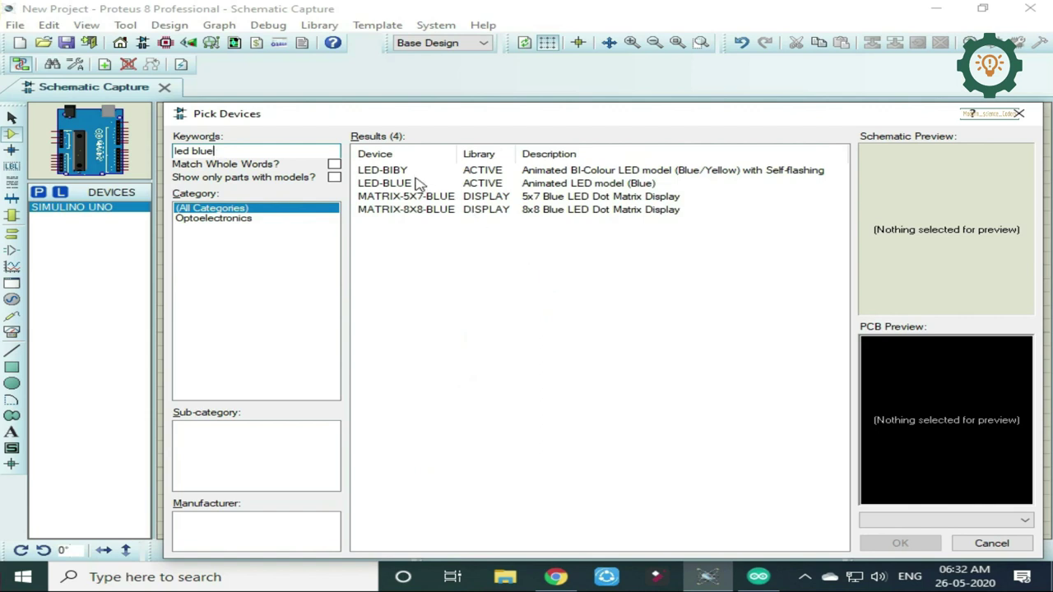
mouse_move(384, 183)
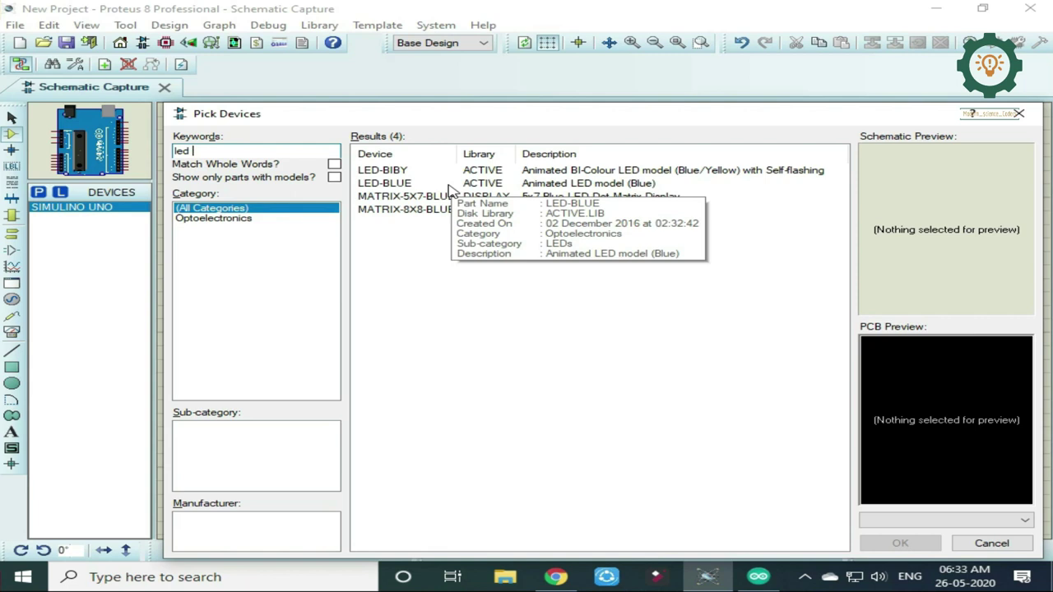
text(yellow)
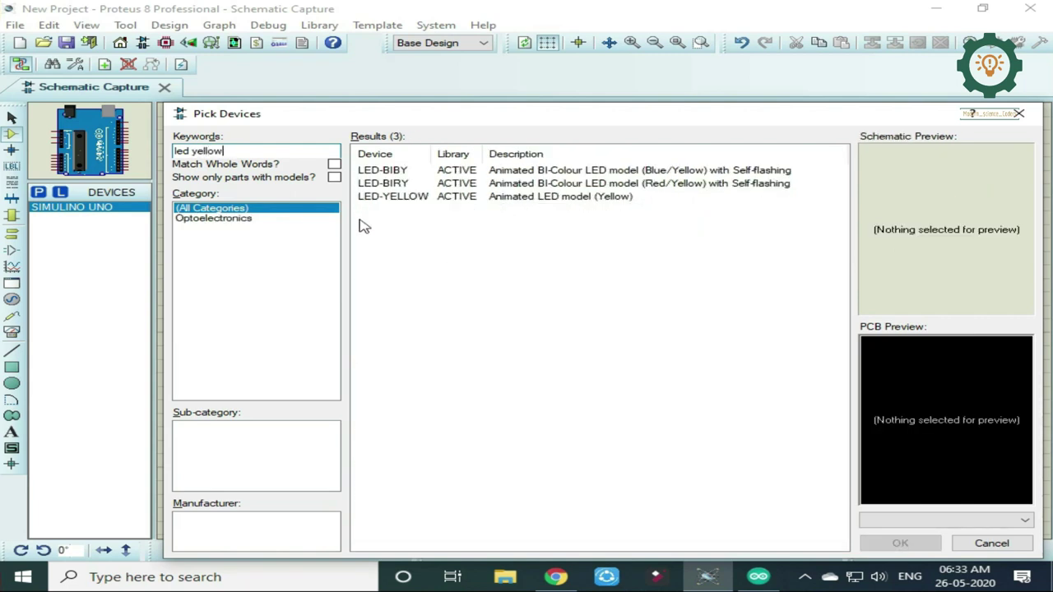
click(441, 204)
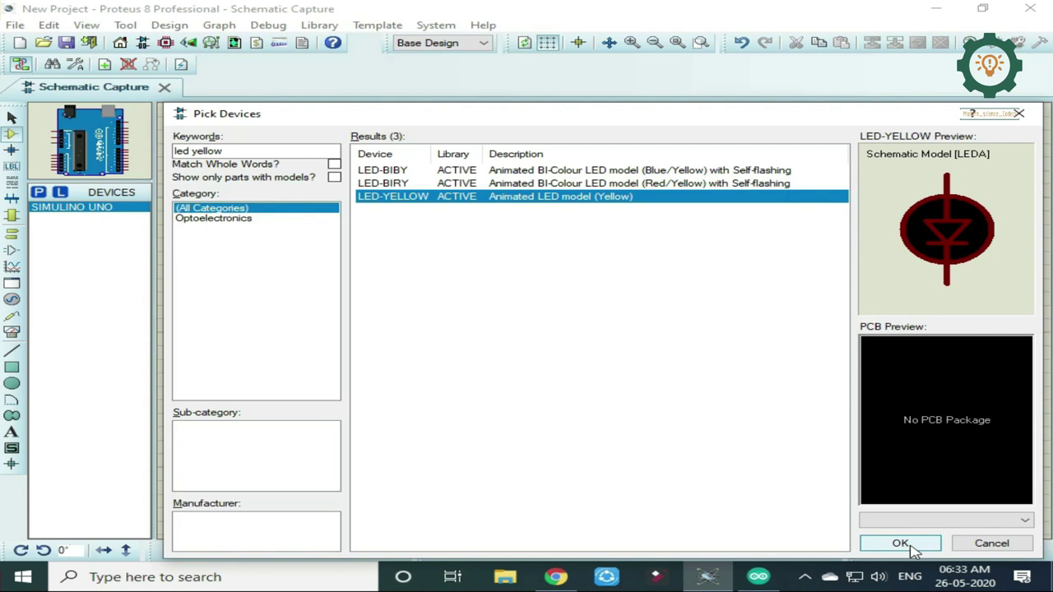
click(901, 544)
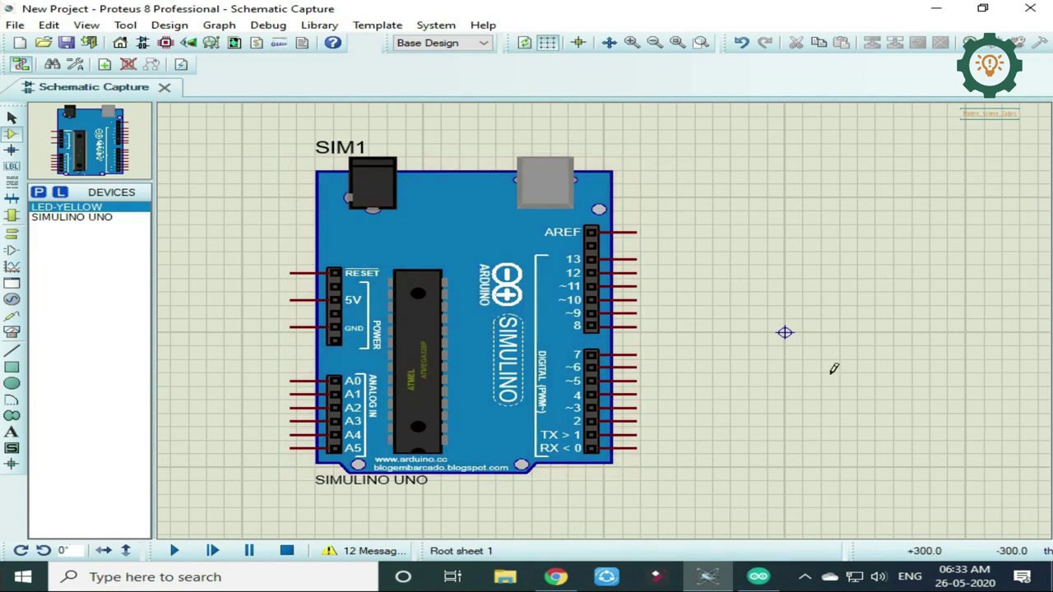
Place yellow LED D1 right of SIM1, accept its properties unchanged, and reopen Pick Devices.
click(822, 372)
click(822, 373)
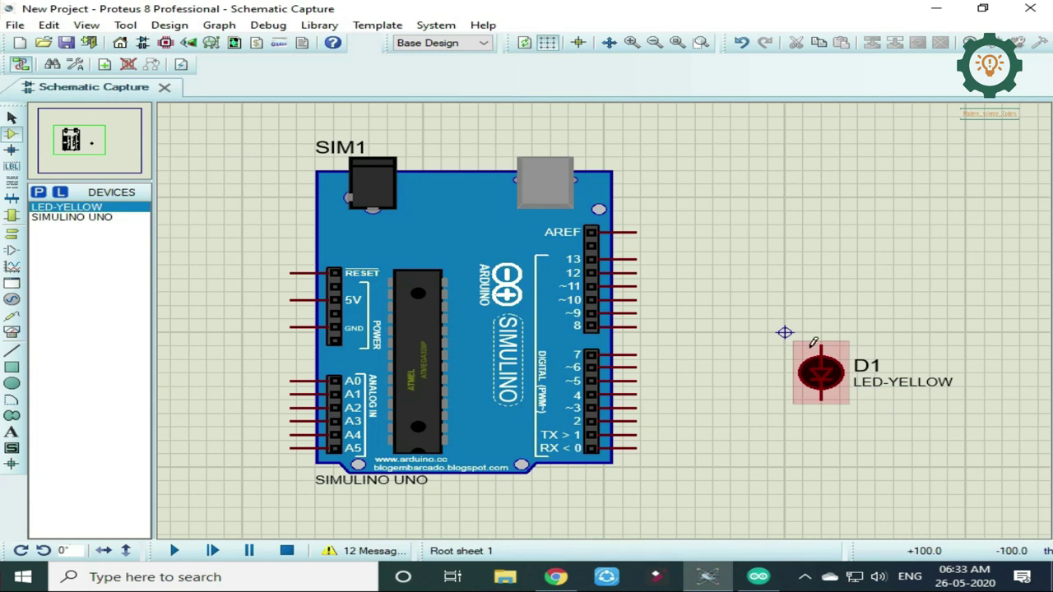
click(838, 377)
click(838, 377)
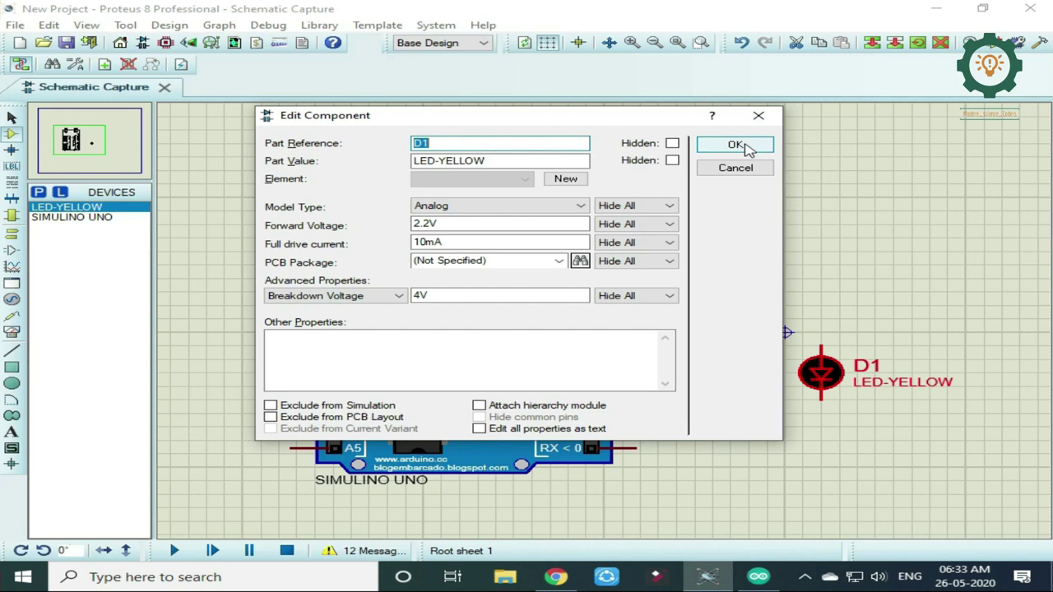
click(737, 145)
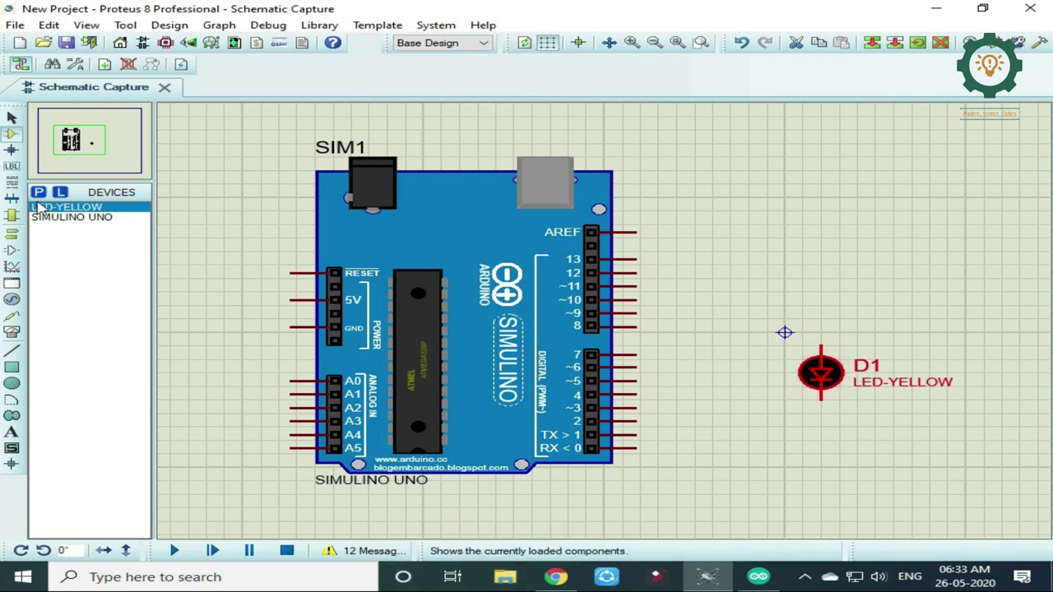
click(40, 192)
text(mi)
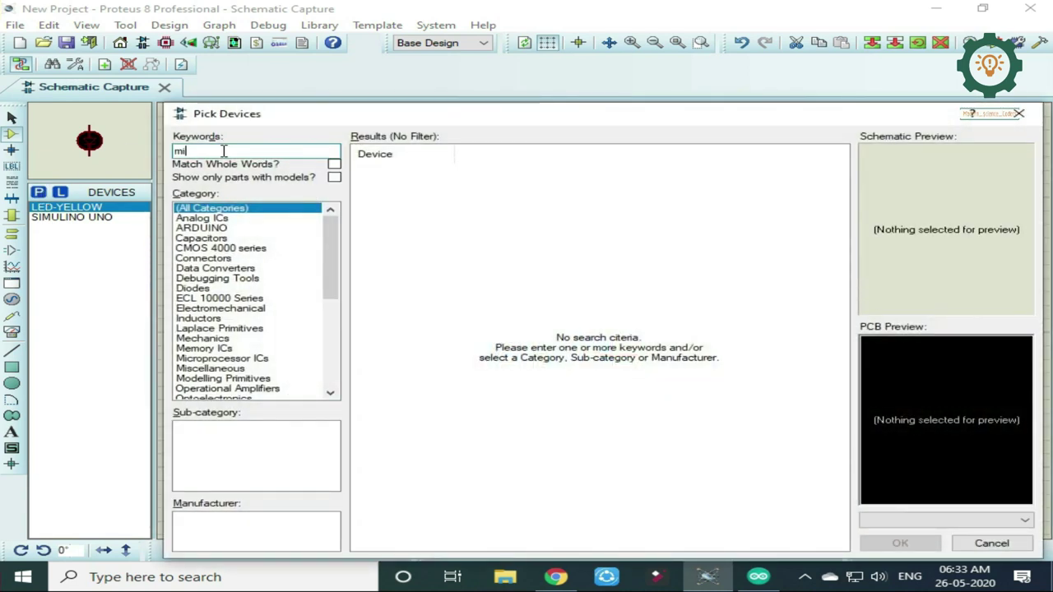
Search 'minres220' and add the 220R resistor MINRES220R to the device list.
text(nres220)
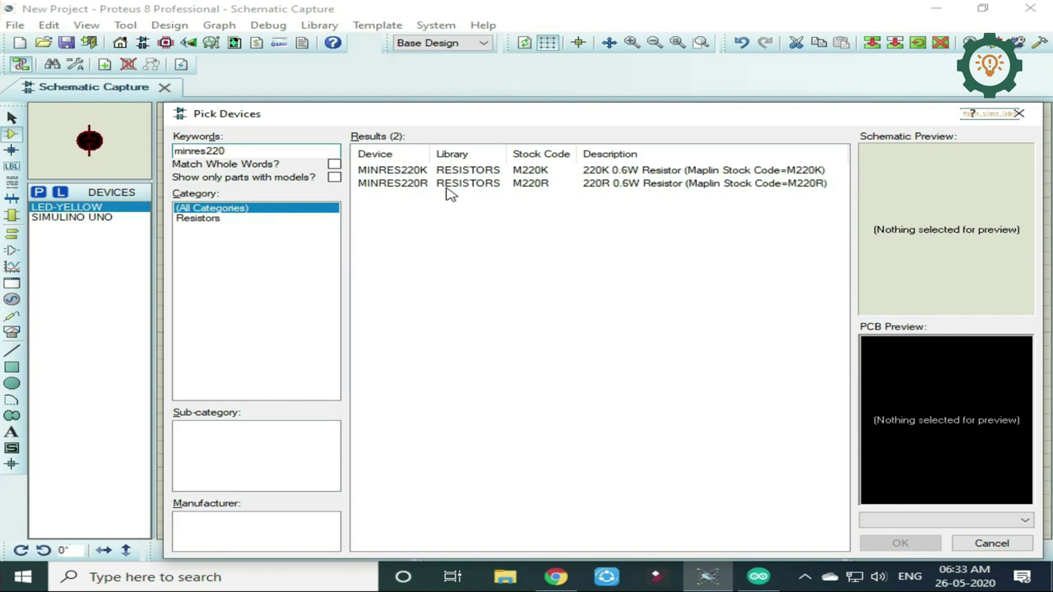
click(448, 186)
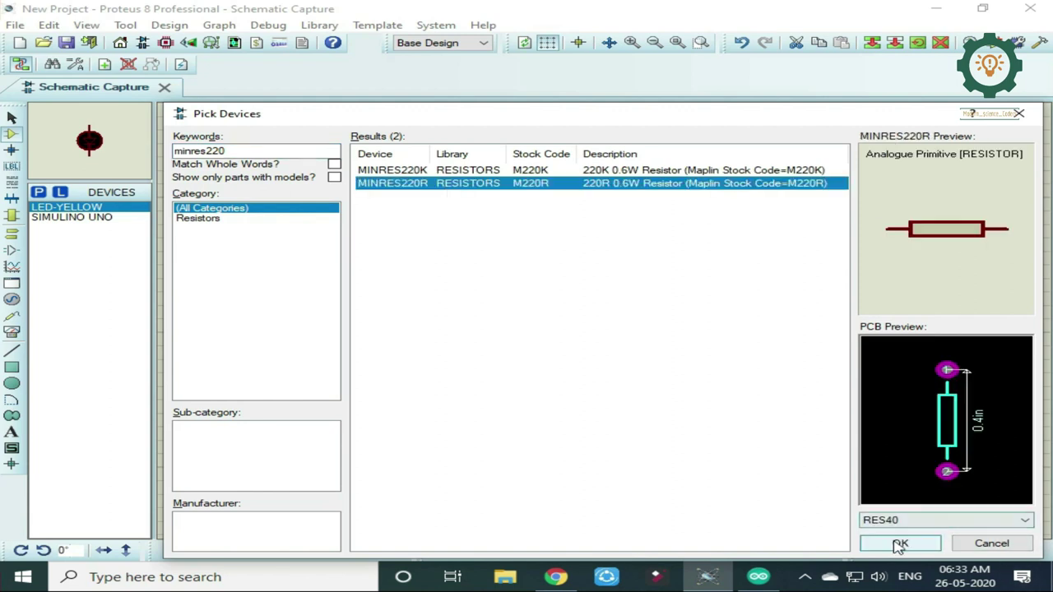
click(900, 544)
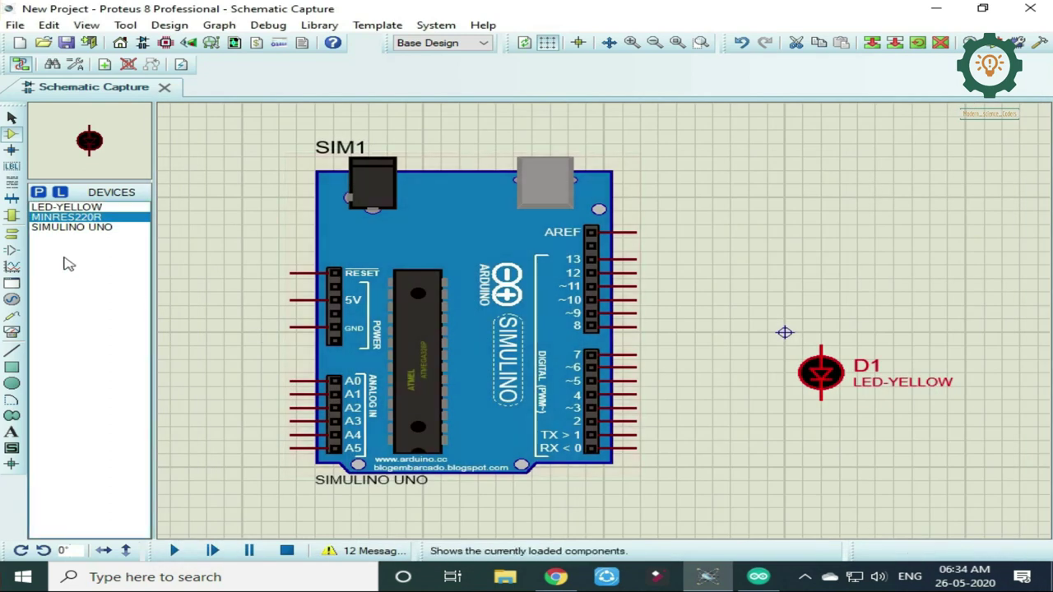
Place 220R resistor R1 above the LED and wire pin 13 to its left terminal.
click(802, 256)
click(802, 256)
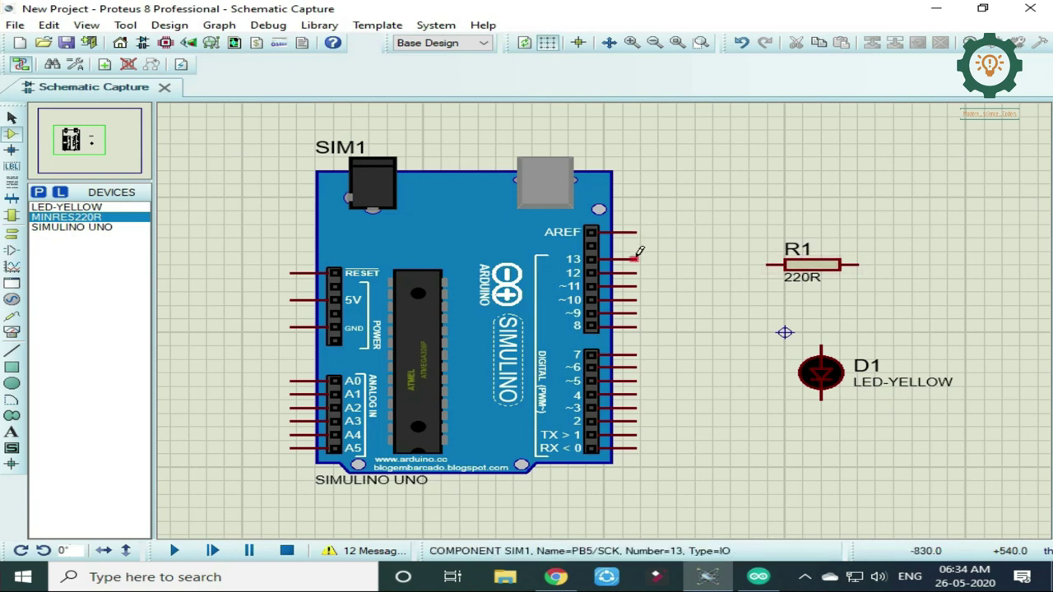
click(657, 256)
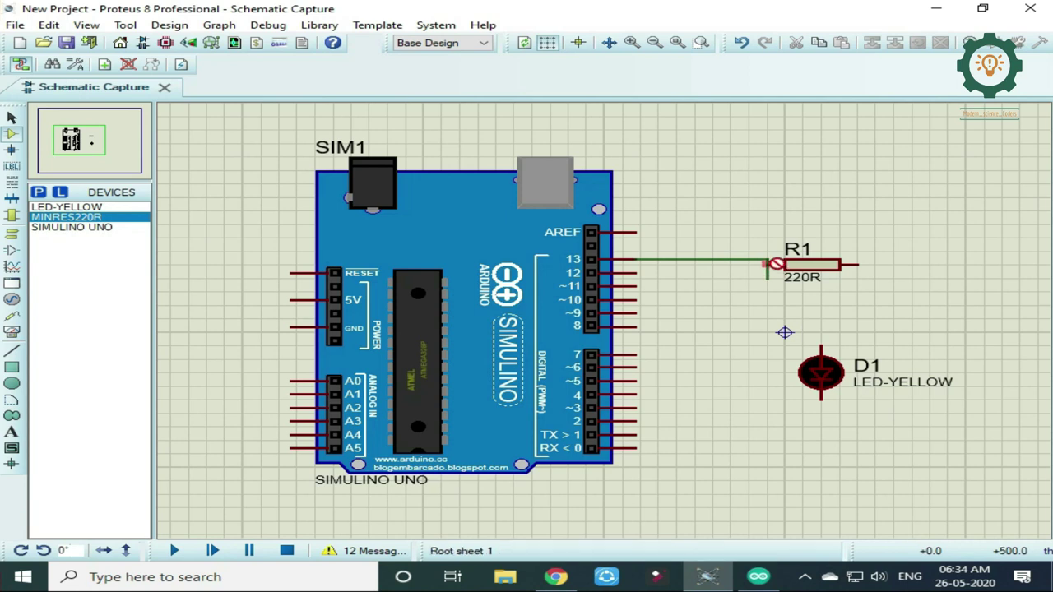
click(774, 260)
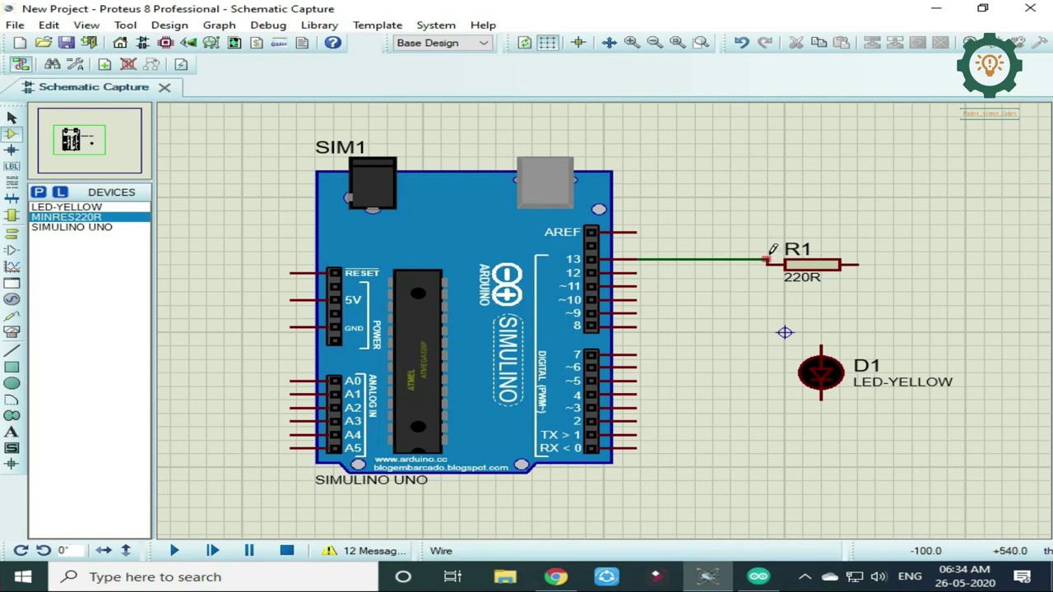
click(768, 255)
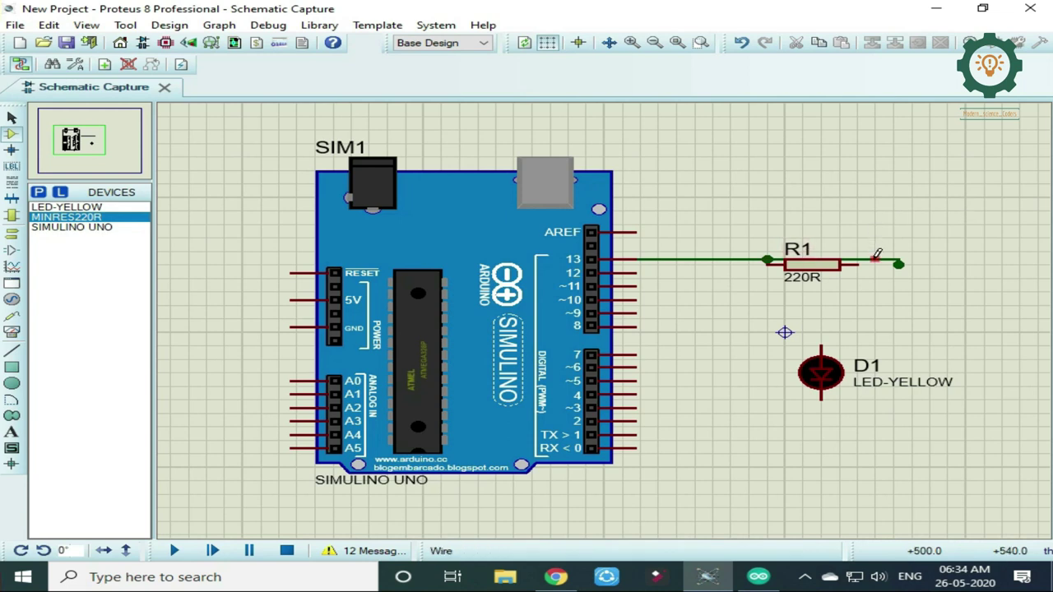
Deal with the stray wire past R1, then wire R1's right pin to D1's top pin.
click(12, 118)
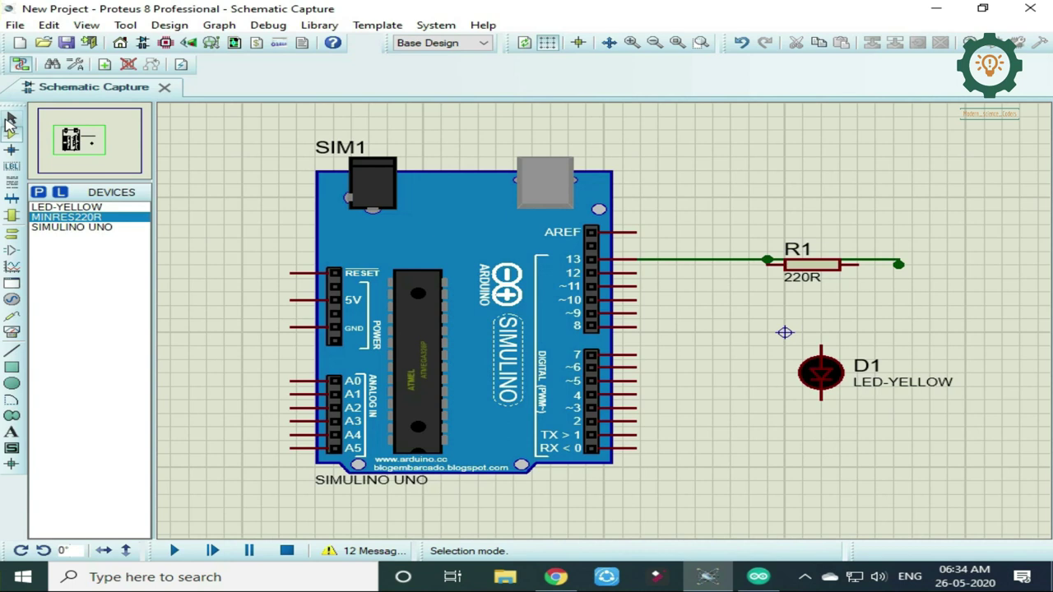
right_click(871, 264)
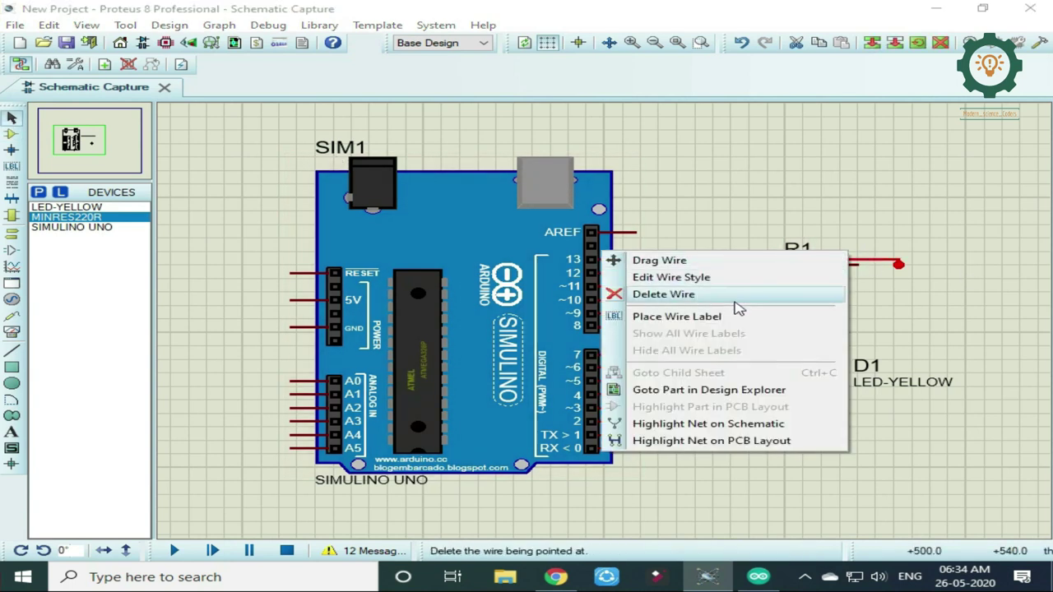
click(743, 300)
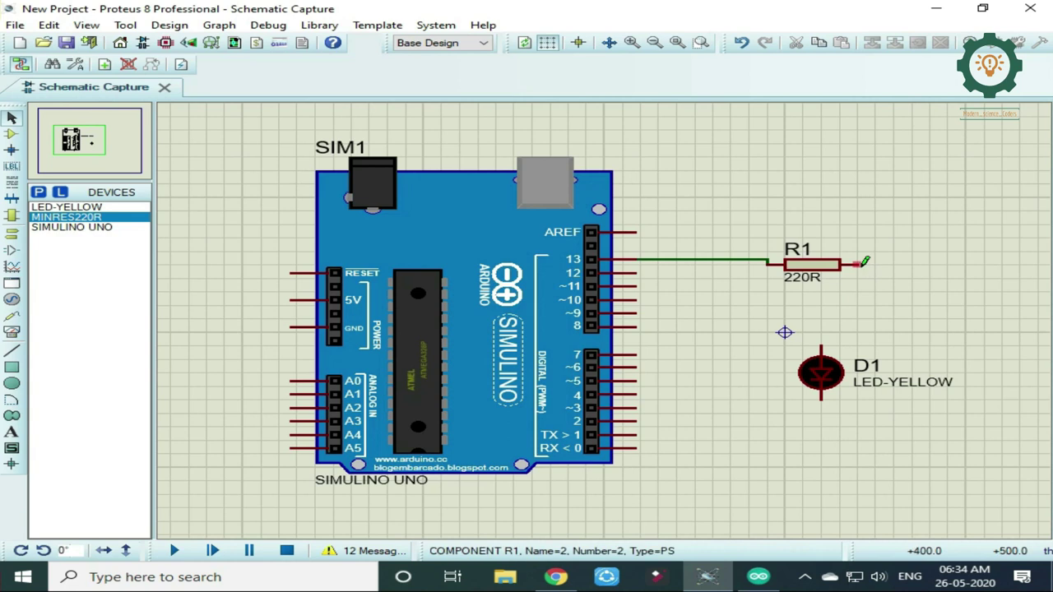
click(866, 262)
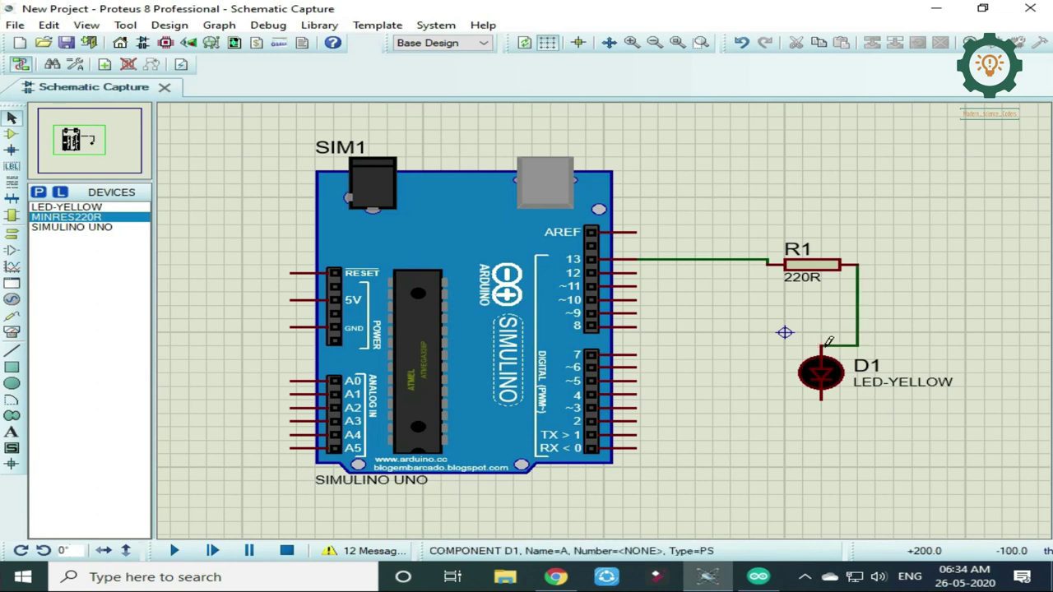
click(817, 273)
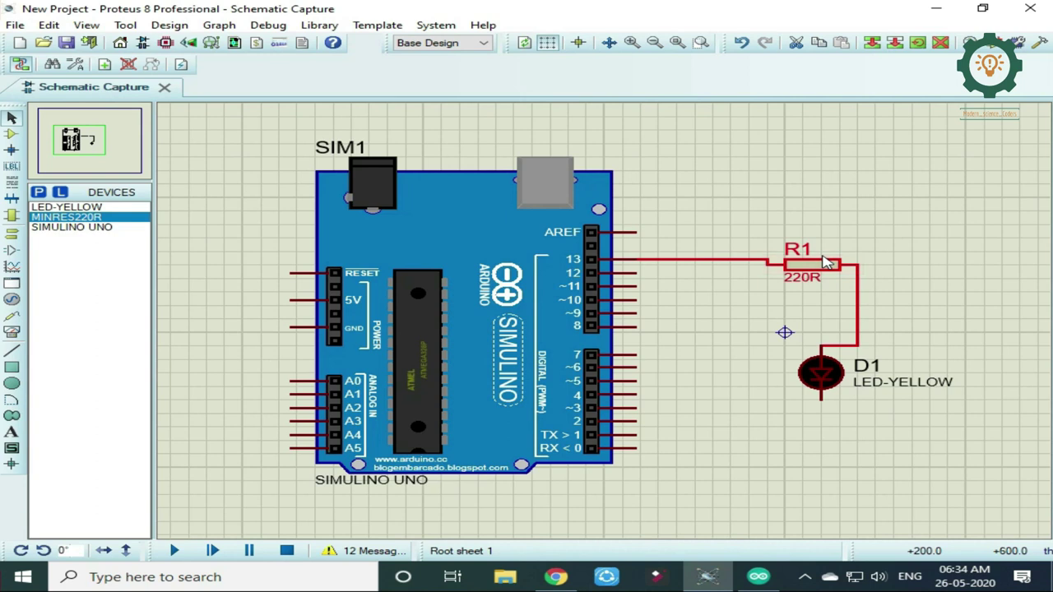
Nudge R1 one grid step and shift the Simulino Uno board so the pin 13 wire runs straight.
drag(823, 278, 816, 273)
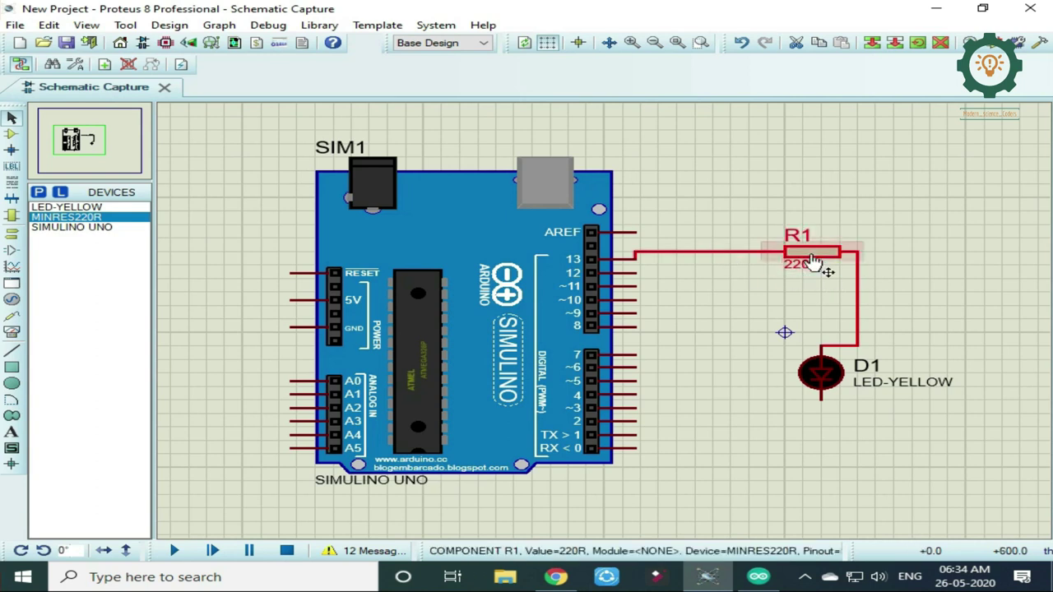
drag(811, 257, 811, 264)
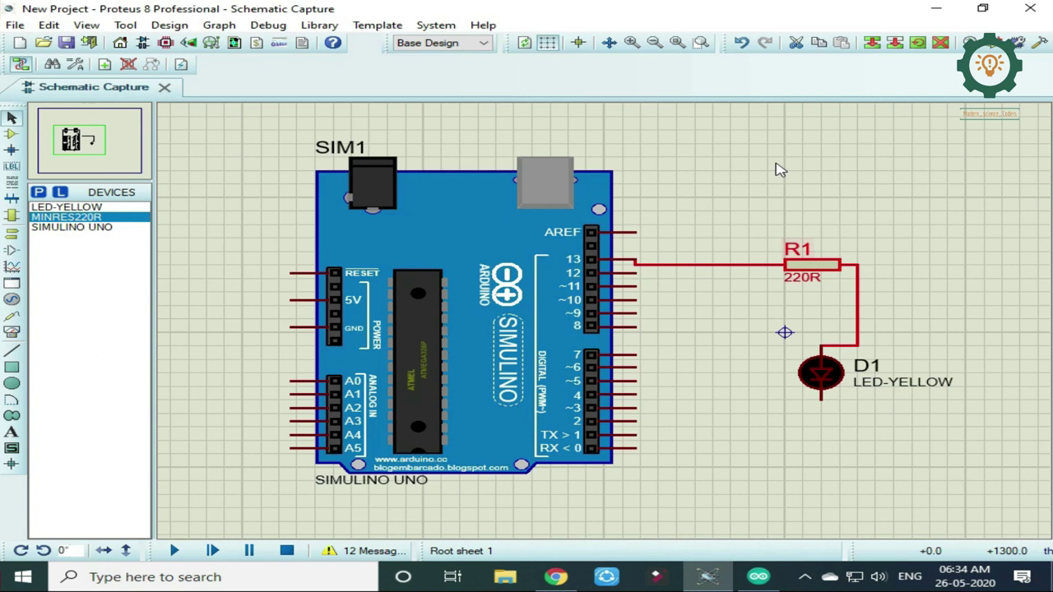
click(465, 270)
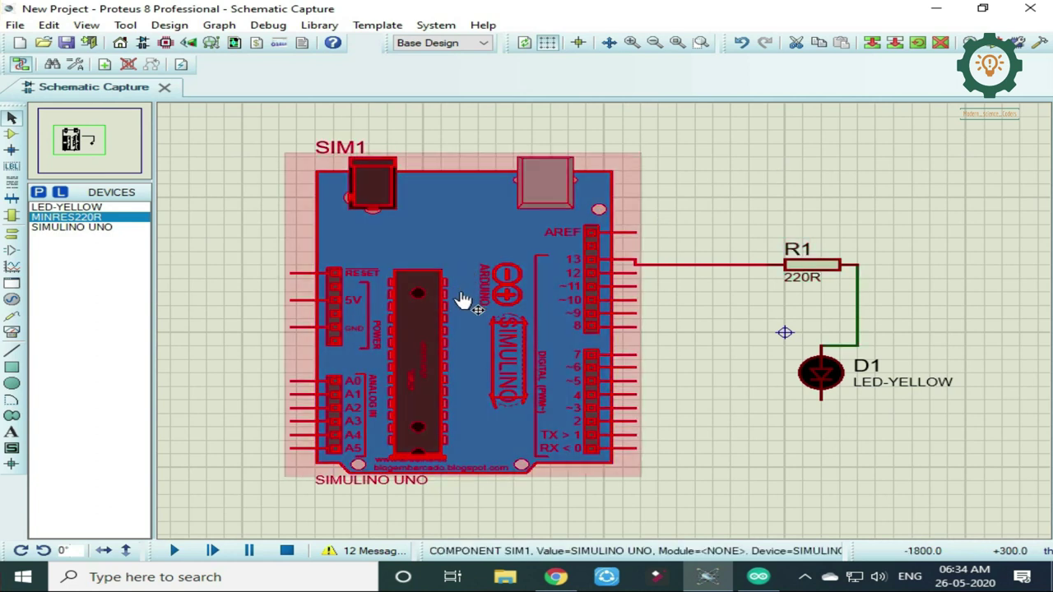
drag(483, 269, 486, 294)
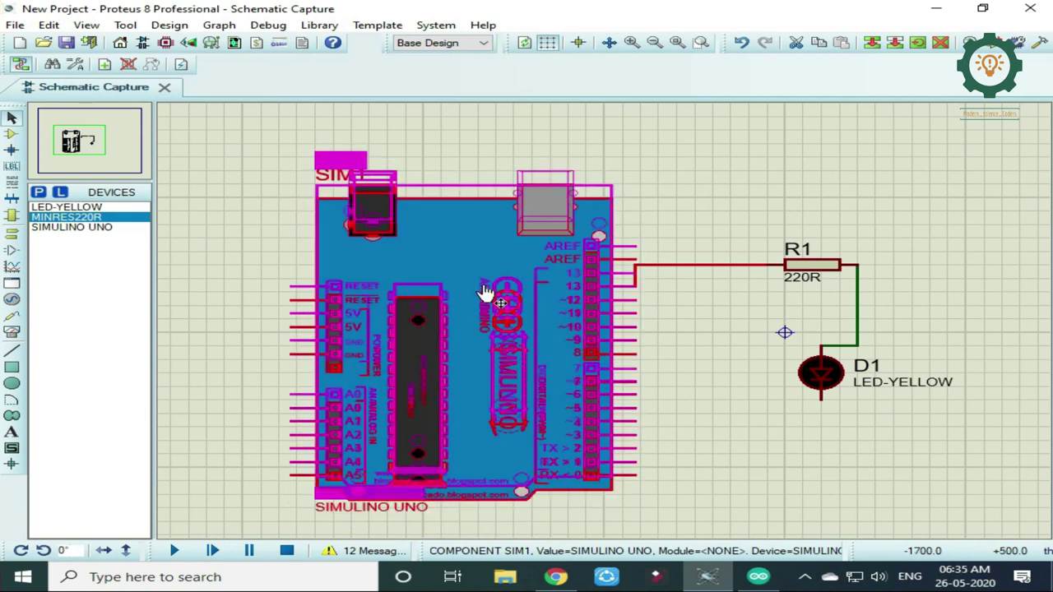
drag(486, 247, 488, 243)
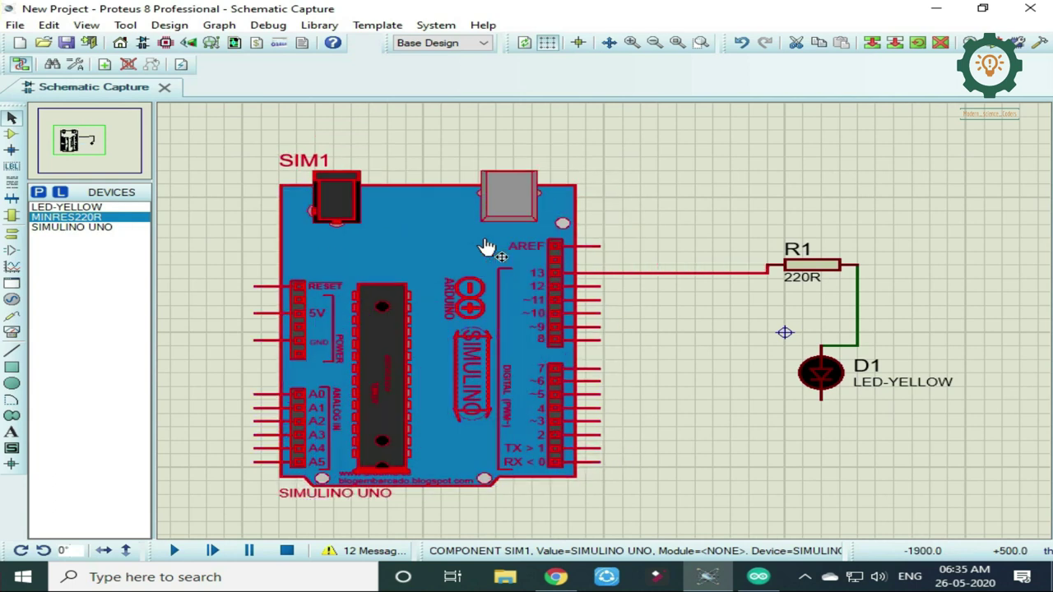
click(694, 393)
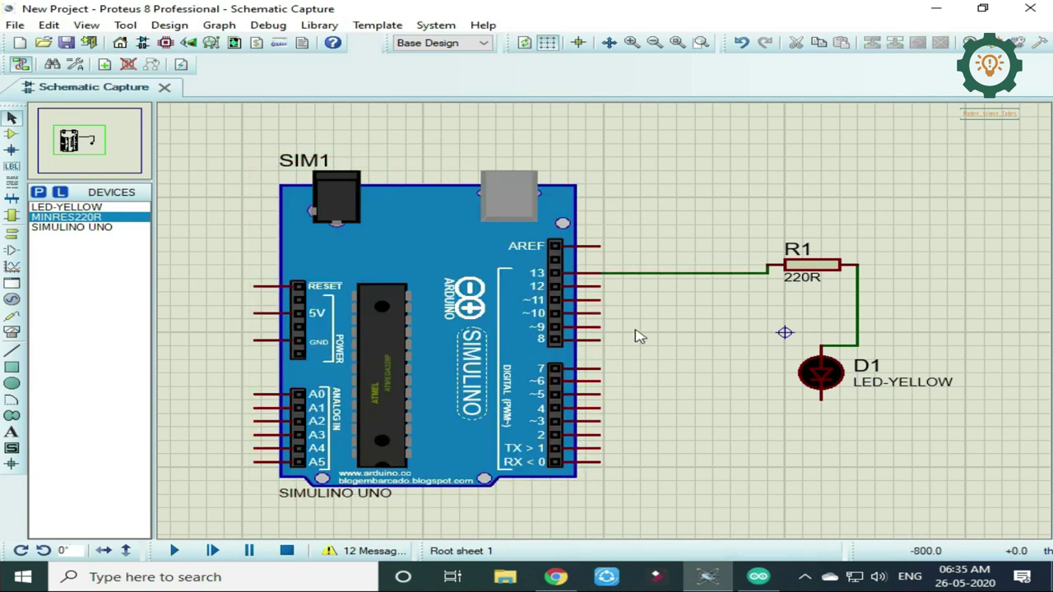
scroll(640, 335, up, 1)
scroll(604, 326, down, 1)
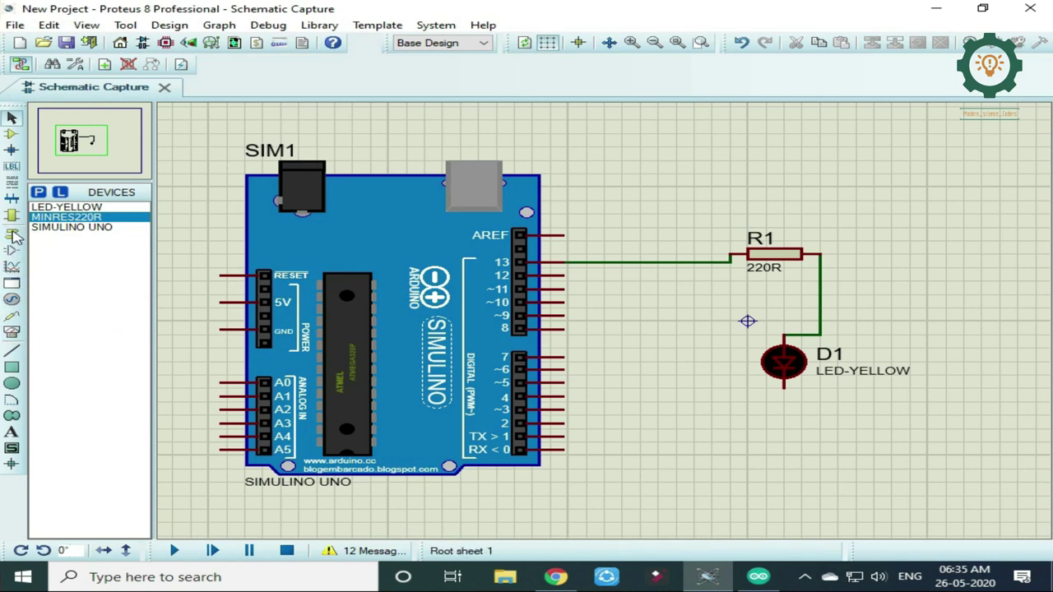
Place a GROUND terminal below LED D1, then close Proteus.
click(13, 238)
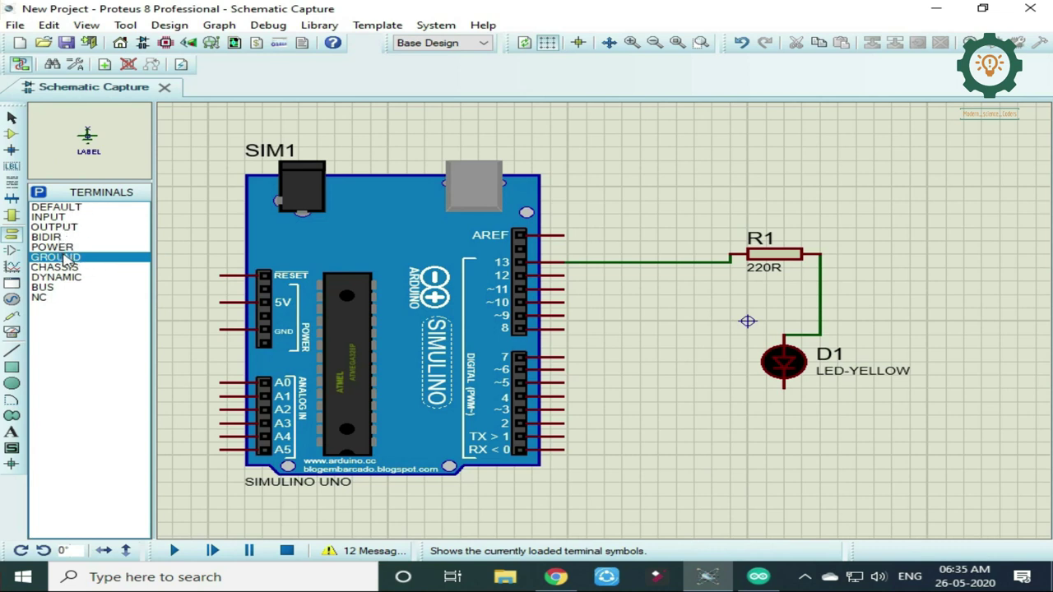
click(67, 259)
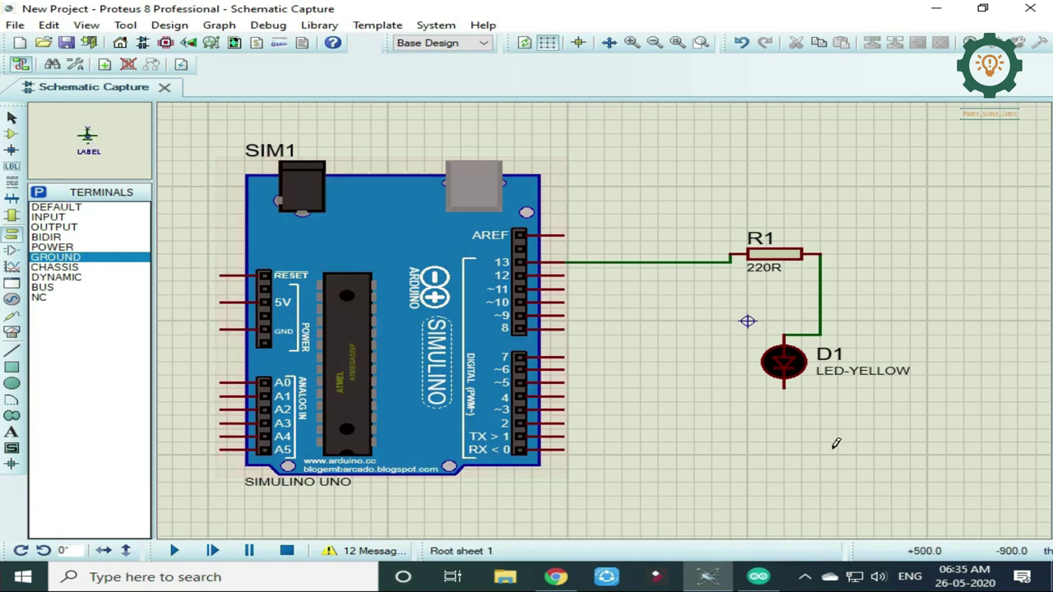
click(787, 439)
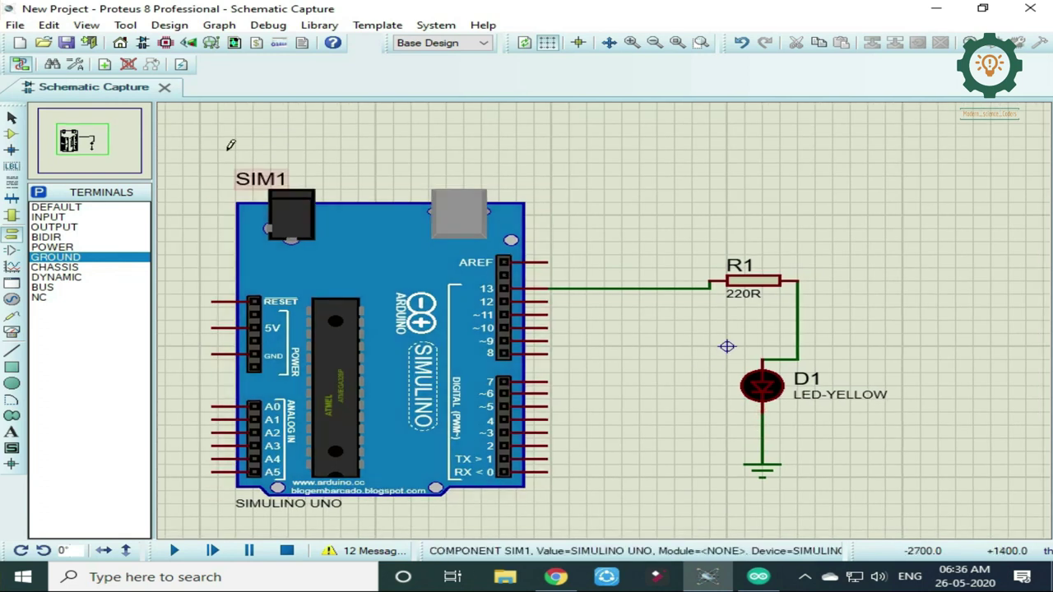
click(89, 144)
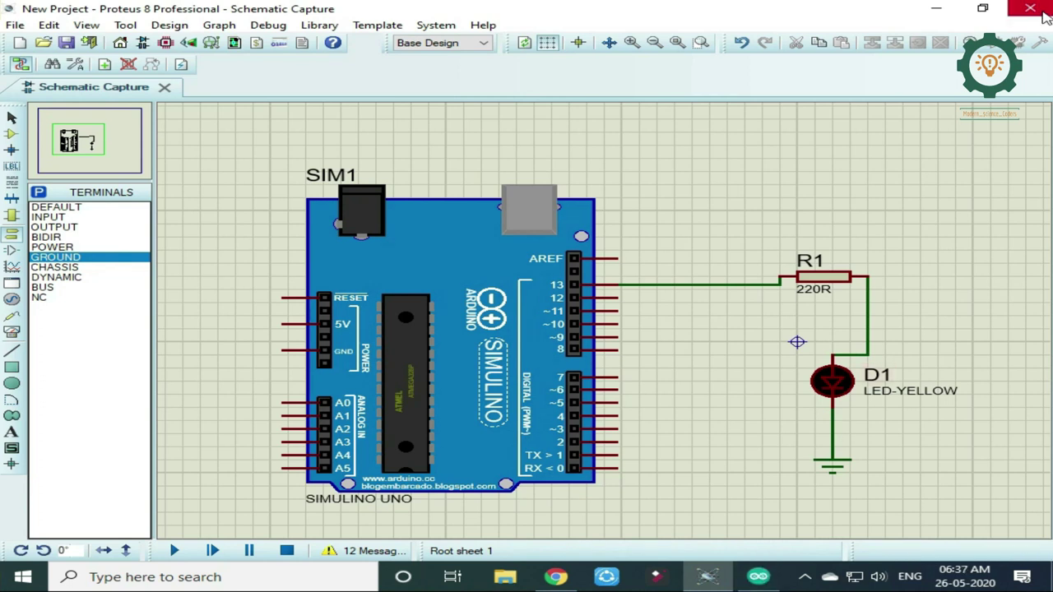
click(1031, 8)
Launch Arduino IDE and open the 01.Basics Blink example sketch.
double_click(201, 411)
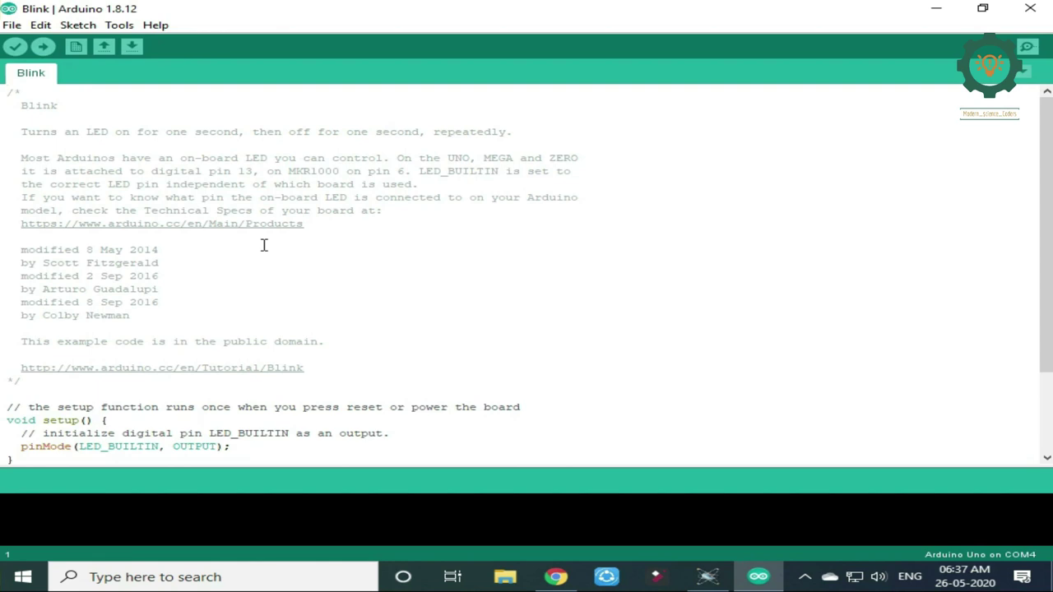
scroll(264, 246, down, 1)
scroll(264, 246, down, 2)
scroll(265, 245, up, 3)
scroll(264, 245, down, 1)
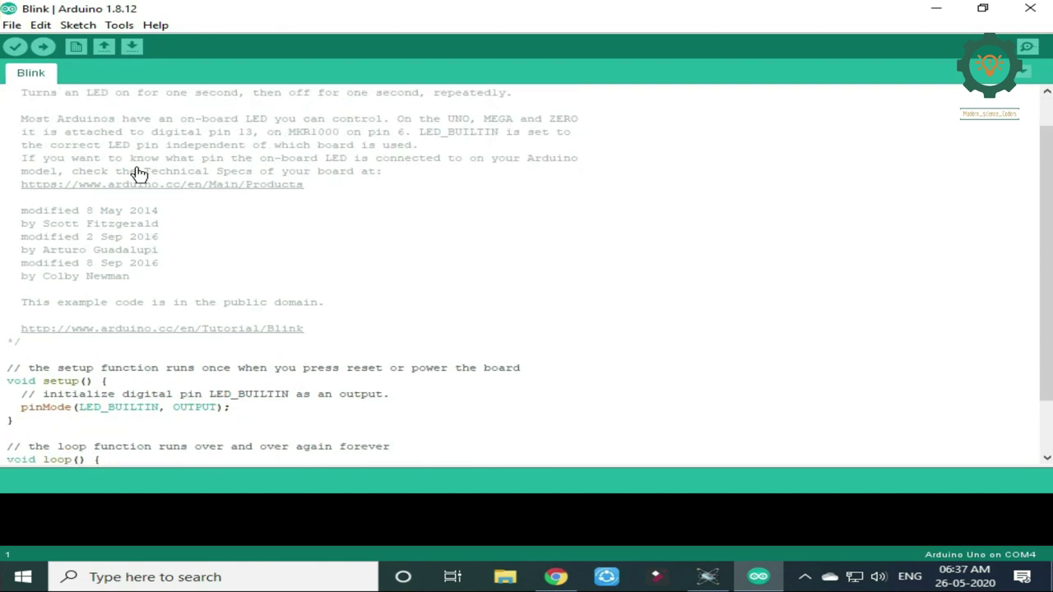
click(10, 25)
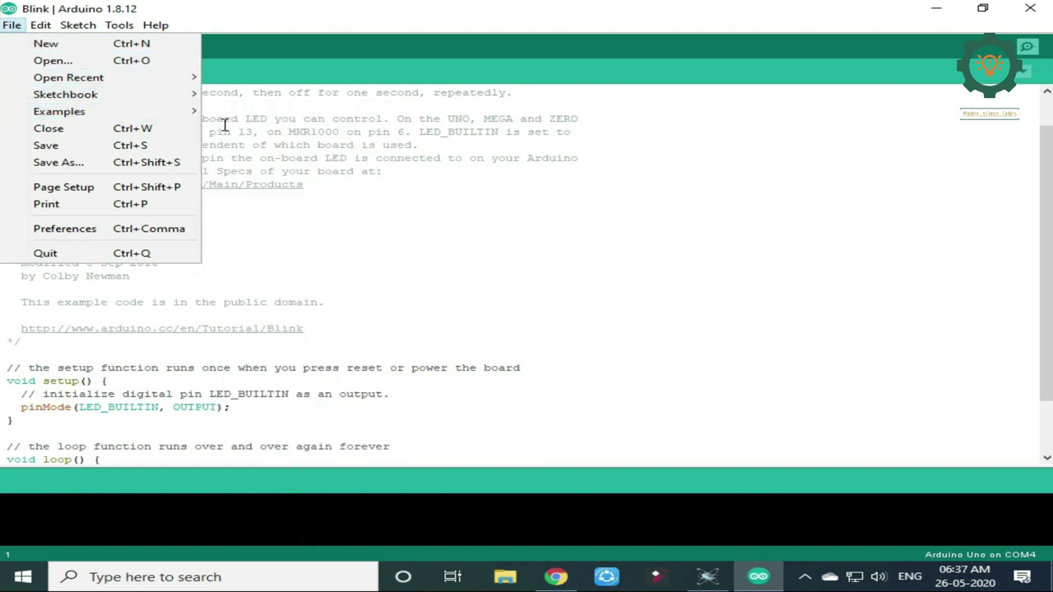
mouse_move(254, 141)
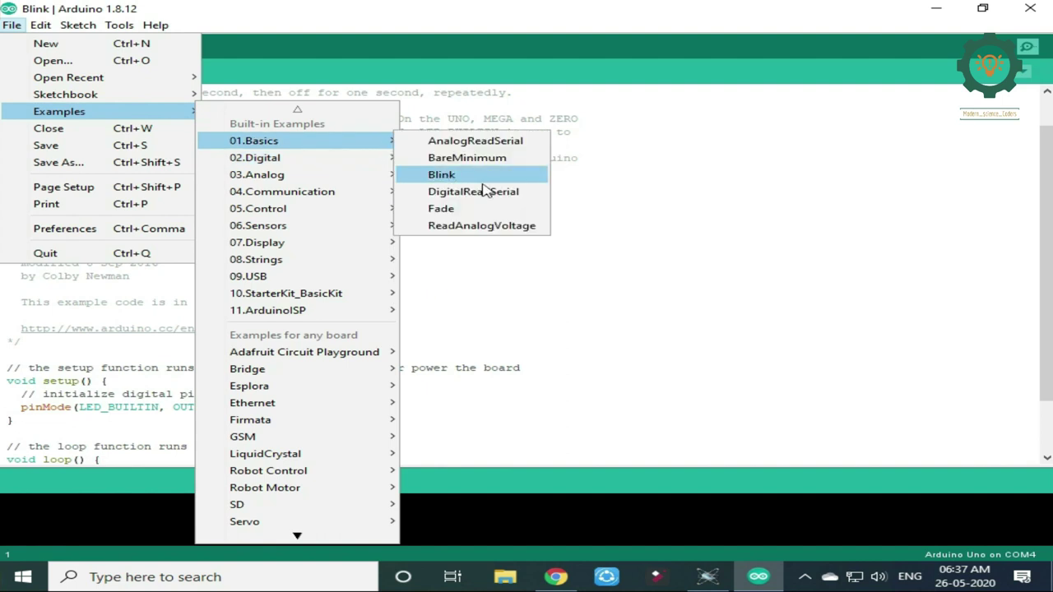
click(623, 240)
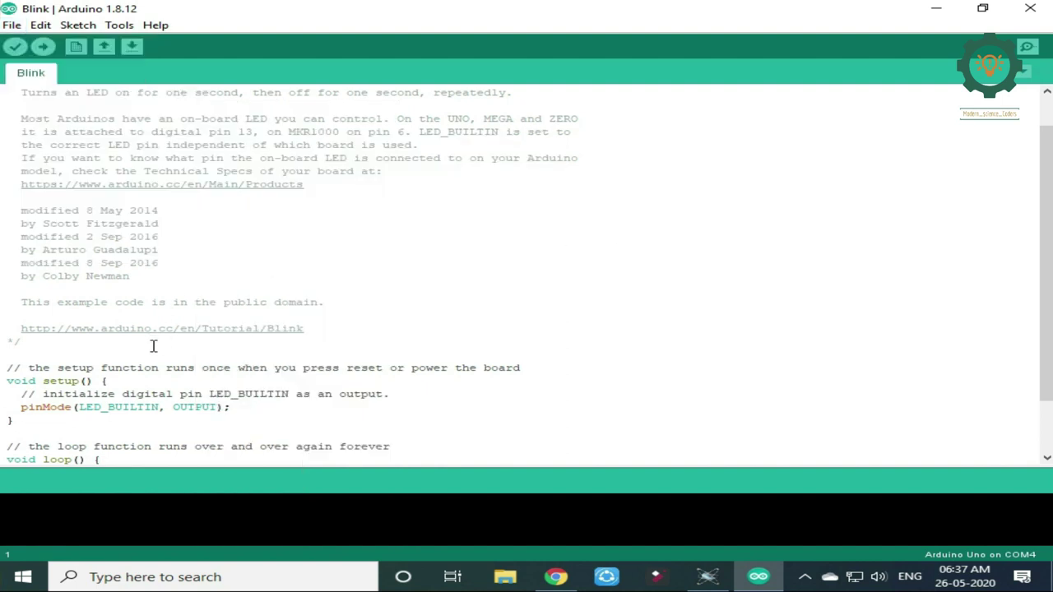
Replace LED_BUILTIN with 13 in pinMode and both digitalWrite calls.
scroll(153, 346, down, 2)
scroll(126, 159, up, 1)
scroll(171, 366, down, 1)
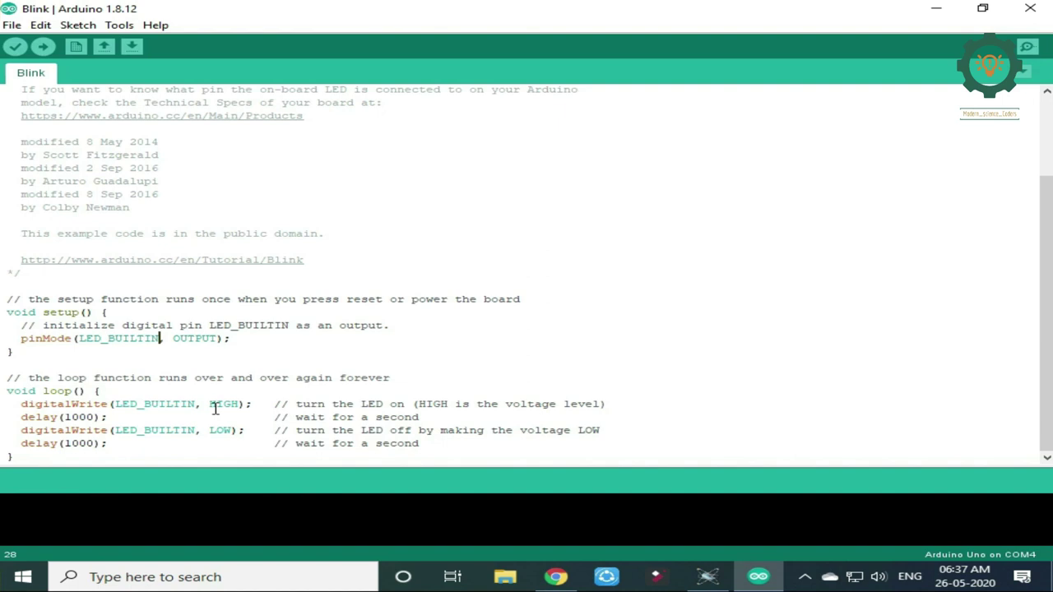
key(BackSpace)
key(BackSpace)
key(BackSpace)
key(BackSpace)
key(BackSpace)
key(BackSpace)
key(BackSpace)
key(BackSpace)
key(BackSpace)
key(BackSpace)
key(BackSpace)
text(13)
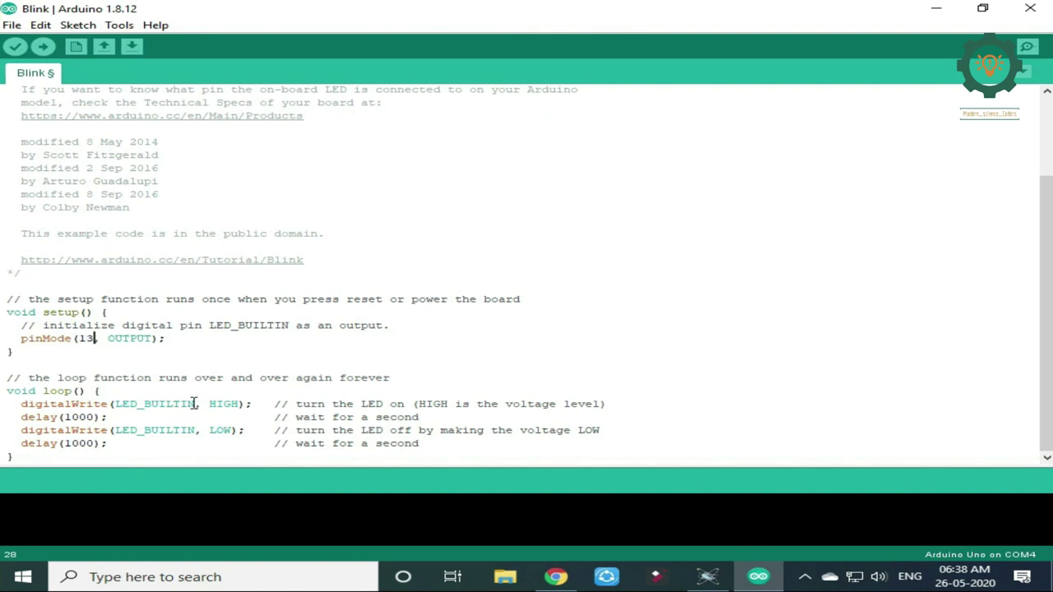
key(BackSpace)
key(BackSpace)
key(BackSpace)
key(BackSpace)
key(BackSpace)
key(BackSpace)
key(BackSpace)
key(BackSpace)
key(BackSpace)
key(BackSpace)
key(BackSpace)
text(13)
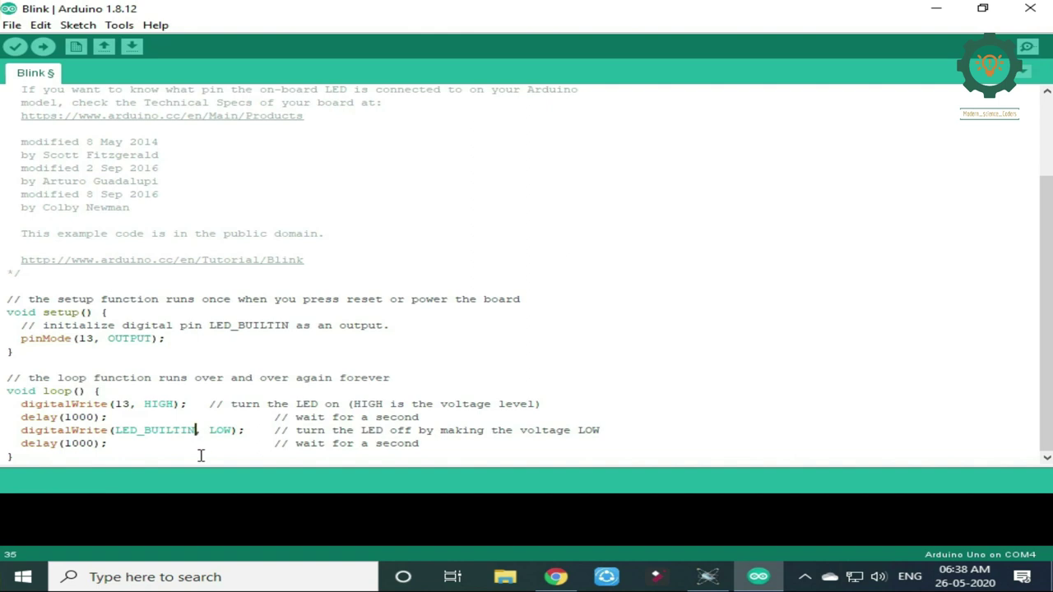
key(BackSpace)
key(BackSpace)
key(BackSpace)
key(BackSpace)
key(BackSpace)
key(BackSpace)
key(BackSpace)
key(BackSpace)
key(BackSpace)
key(BackSpace)
key(BackSpace)
text(13)
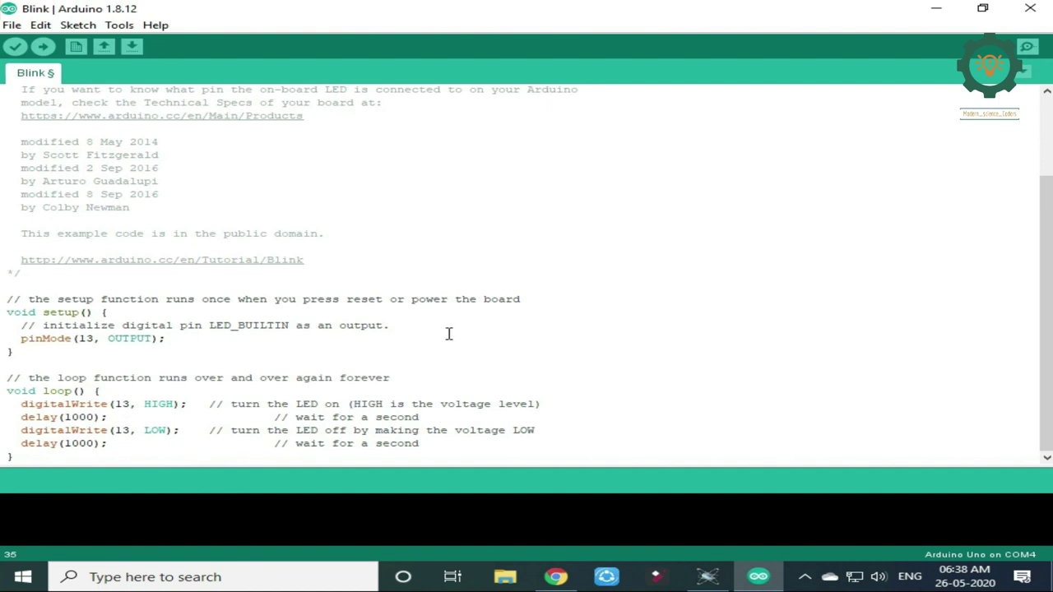
Tick 'Show verbose output during: compilation' in Arduino Preferences and confirm.
click(11, 25)
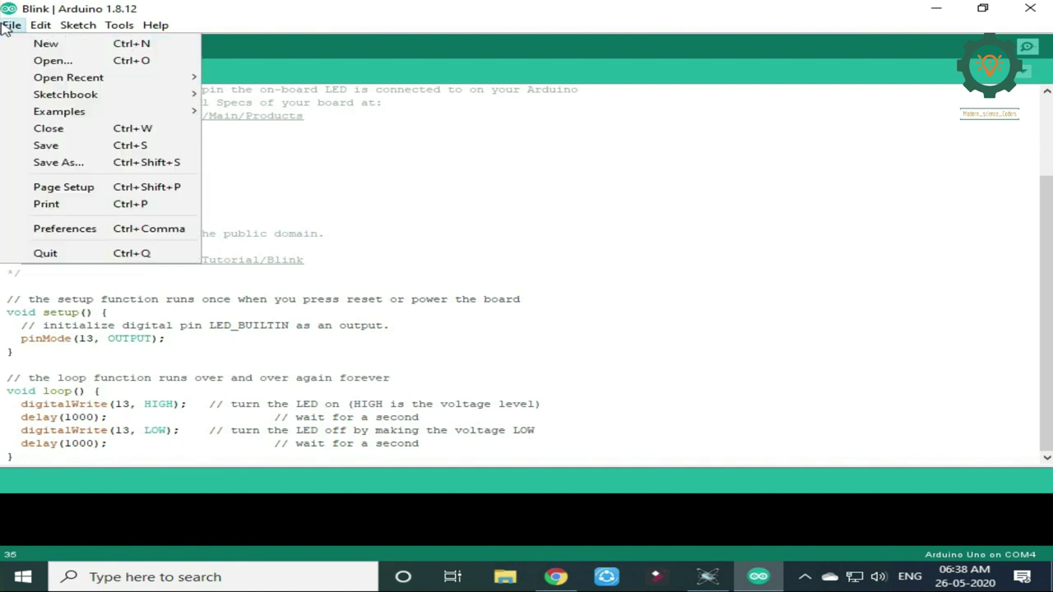
click(89, 234)
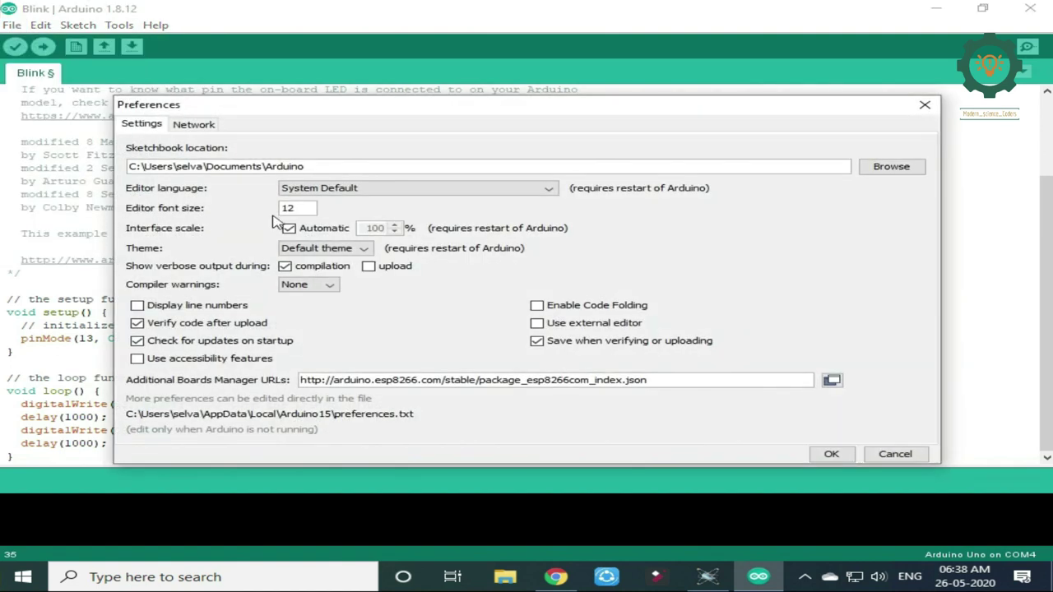
click(285, 271)
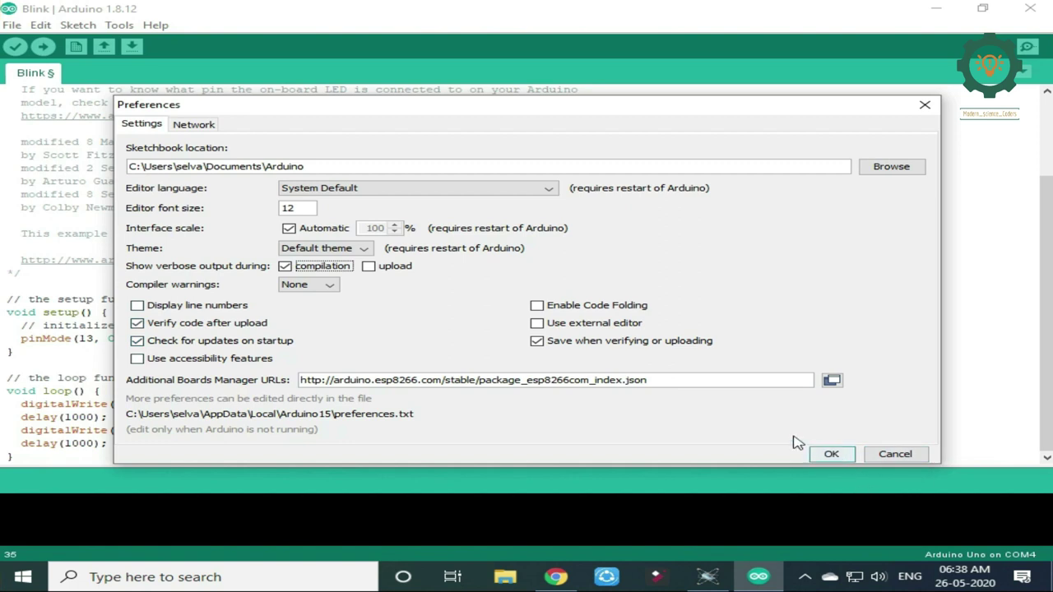
click(833, 454)
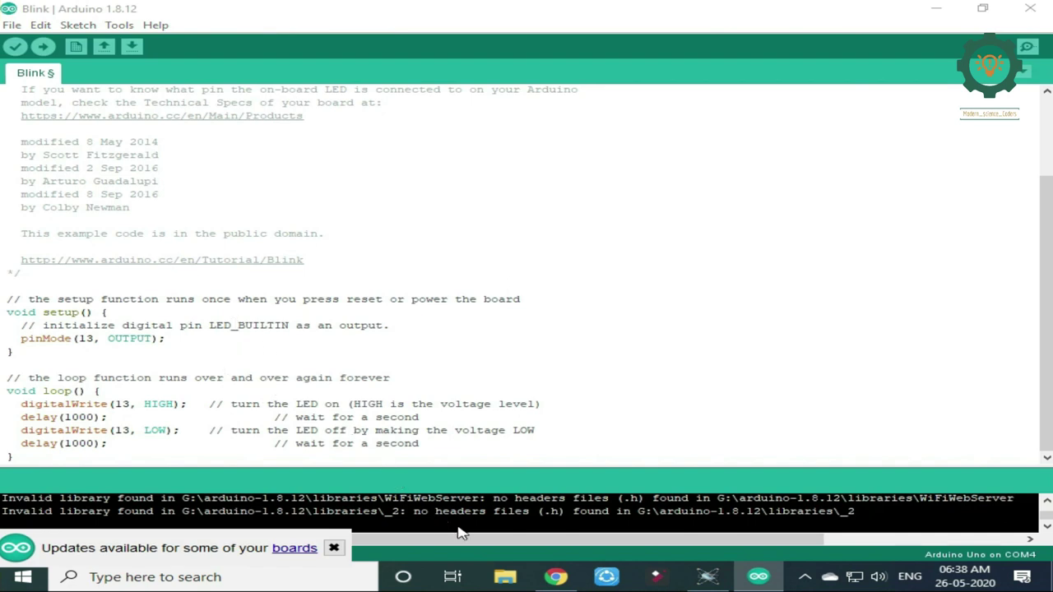
Compile the modified Blink sketch.
scroll(461, 533, up, 1)
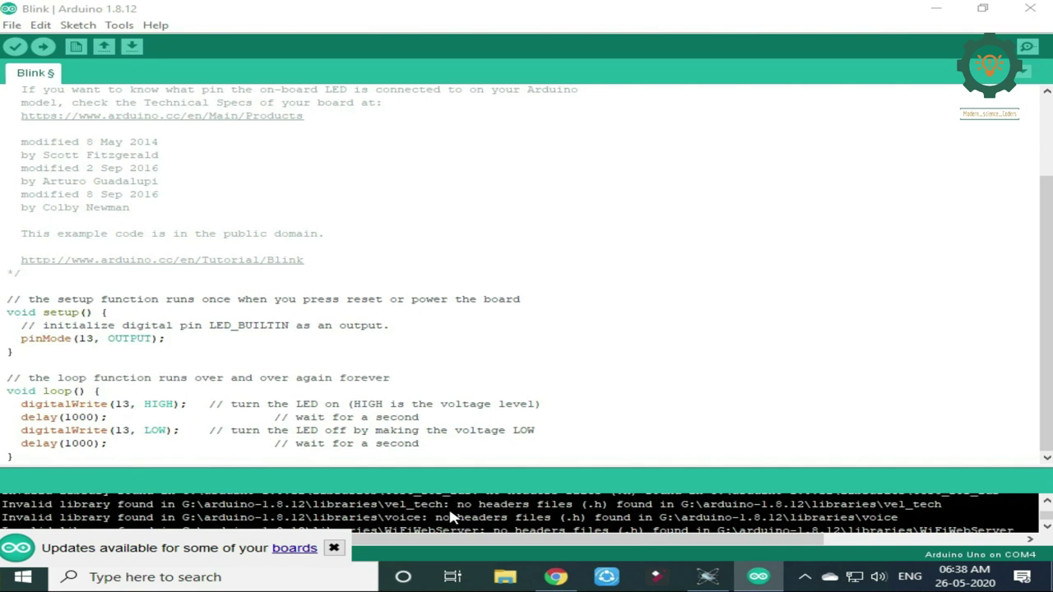
scroll(451, 517, down, 1)
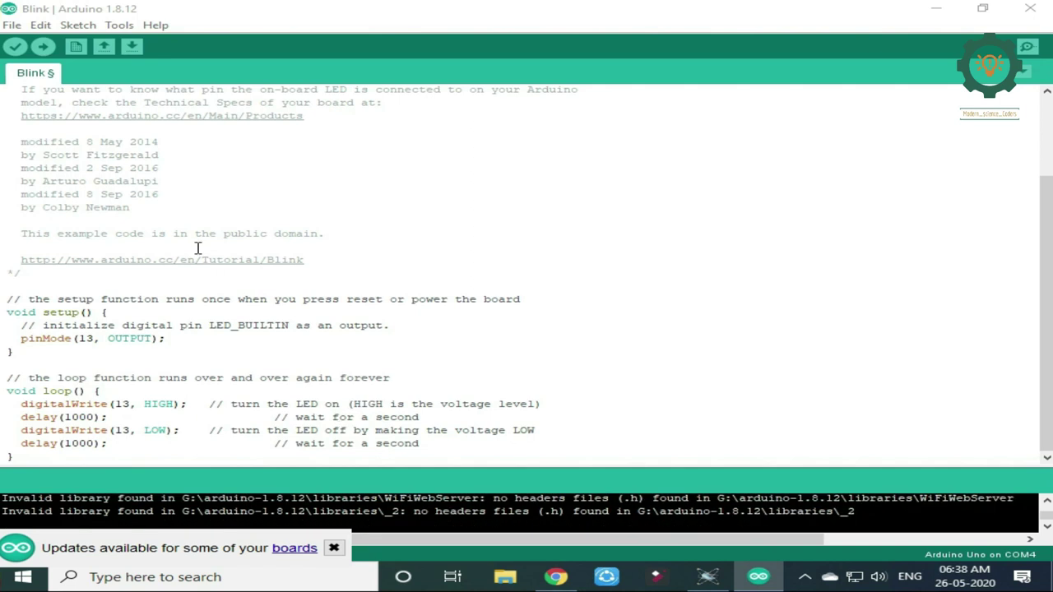
click(16, 47)
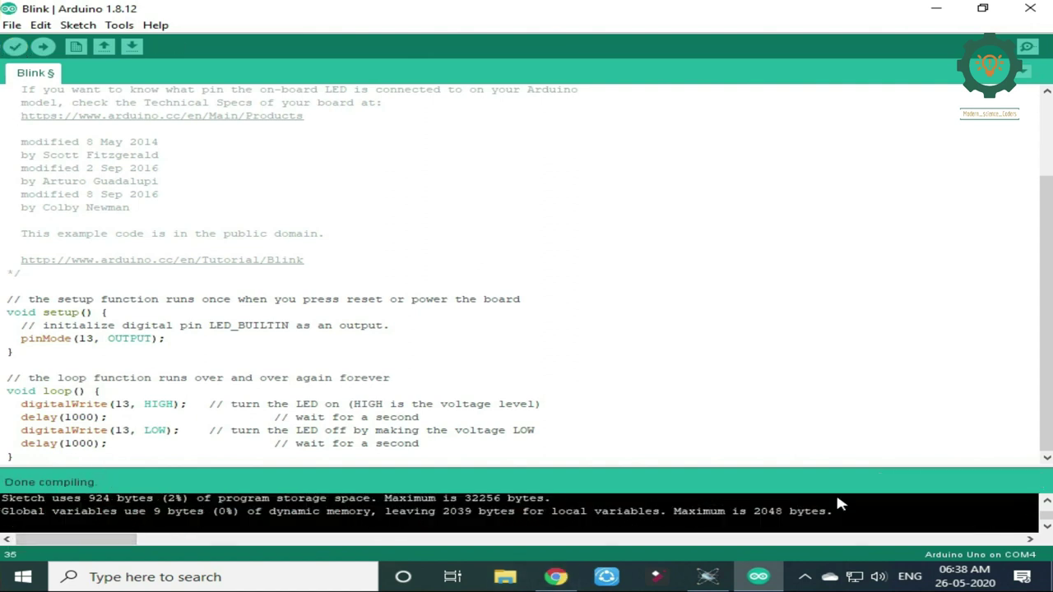
Copy the Blink.ino.hex path from the build output, then minimize the Arduino IDE.
scroll(934, 526, up, 1)
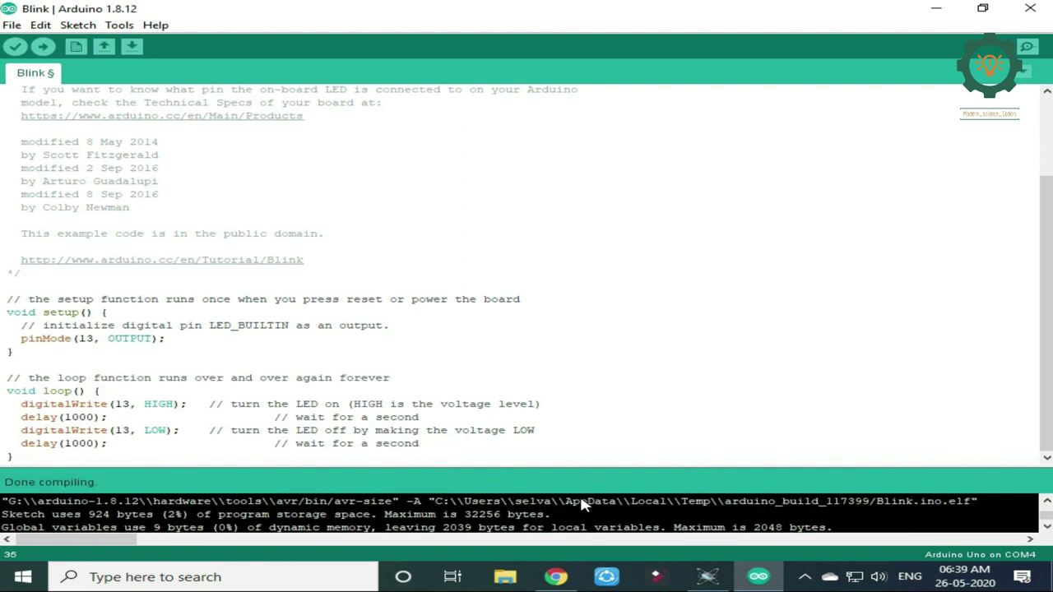
scroll(649, 535, up, 1)
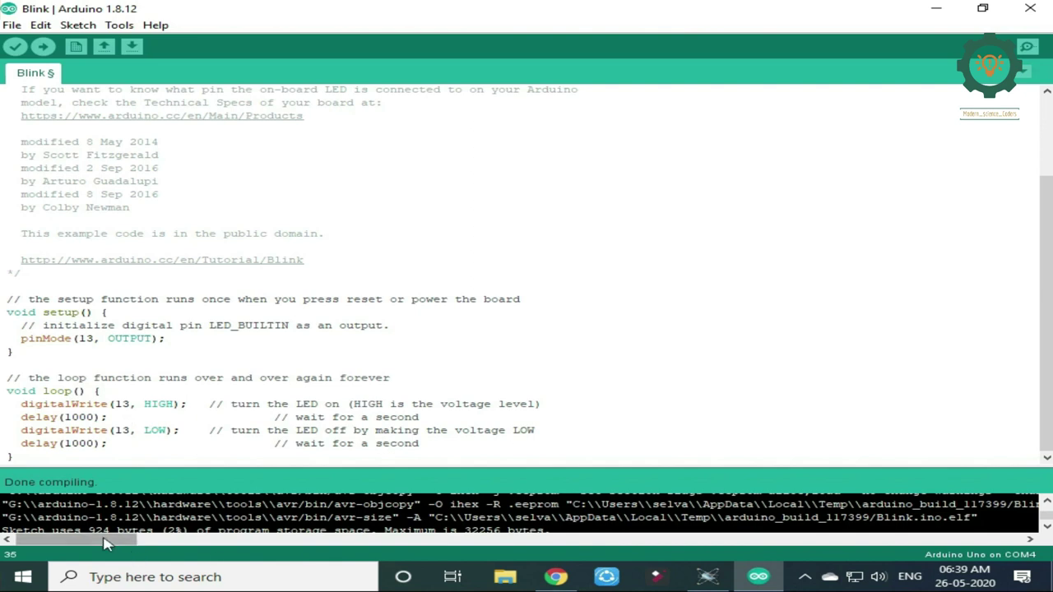
drag(105, 544, 212, 544)
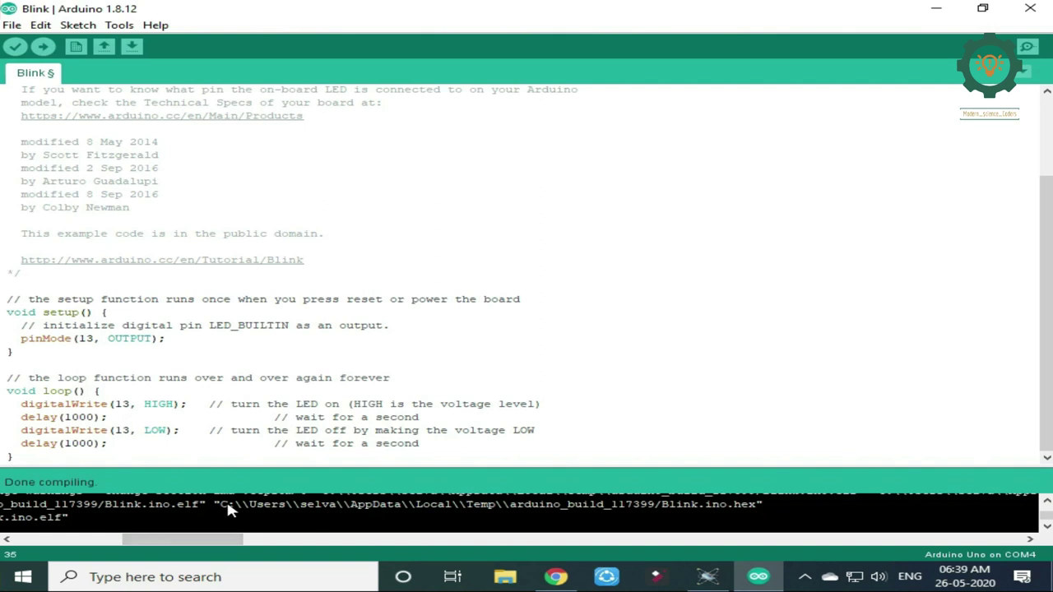
drag(223, 505, 659, 548)
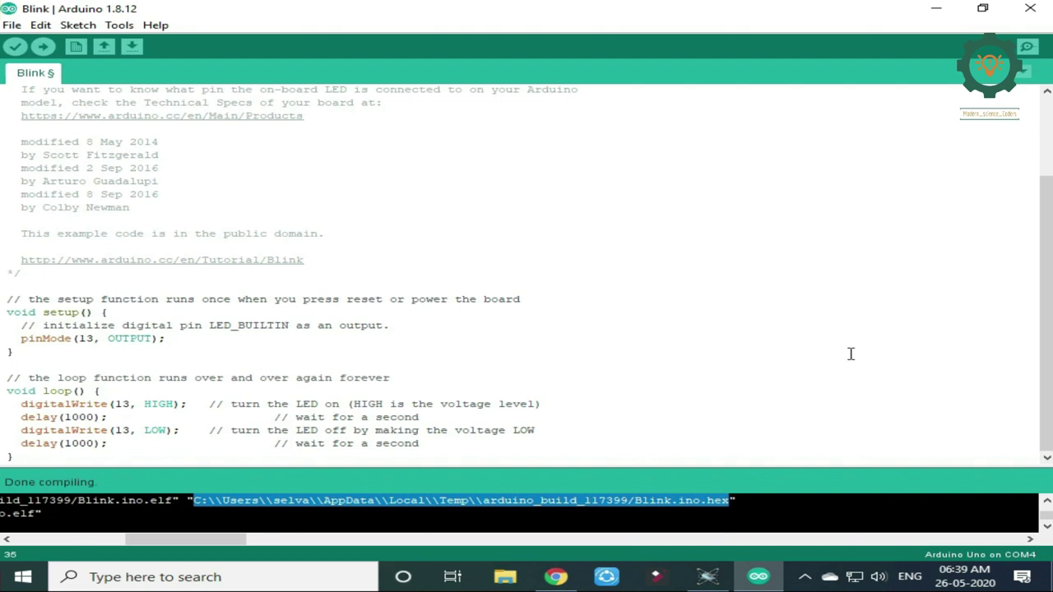
click(935, 8)
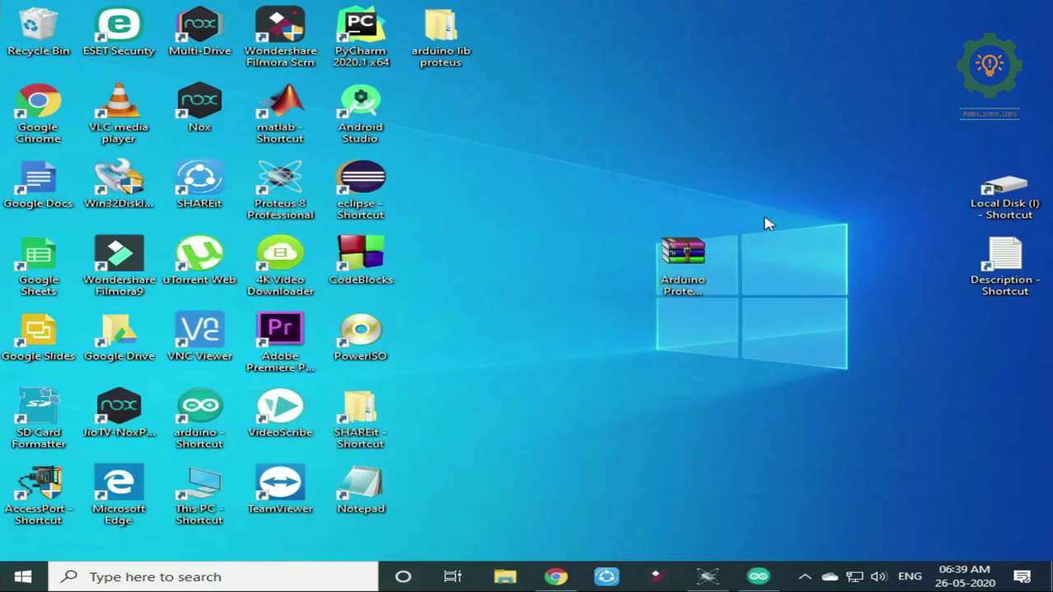
Paste the compiled Blink.ino.hex path into SIM1's Program File field and confirm.
click(709, 579)
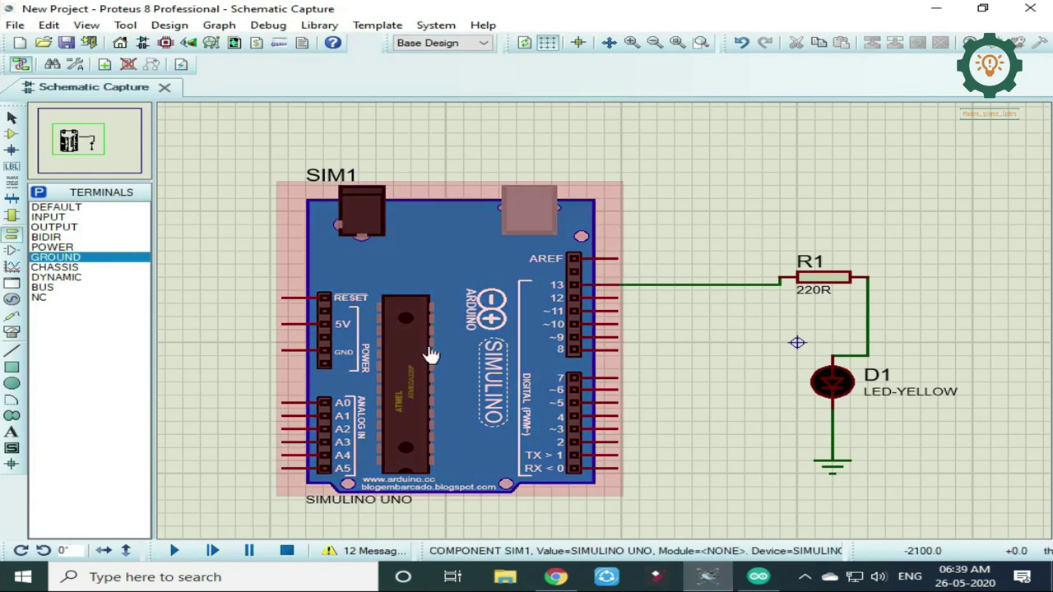
double_click(431, 356)
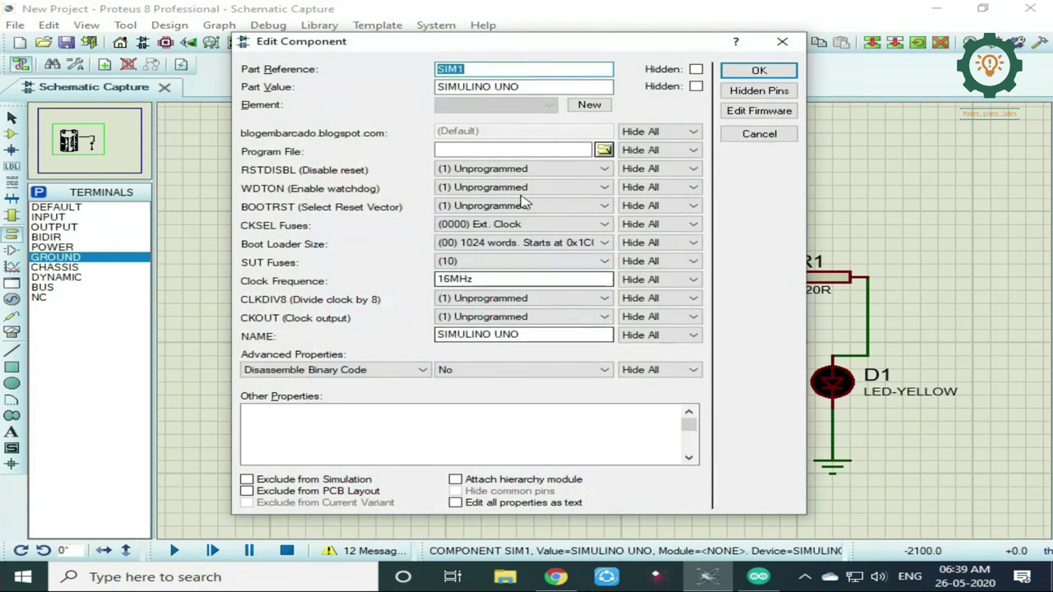
click(549, 148)
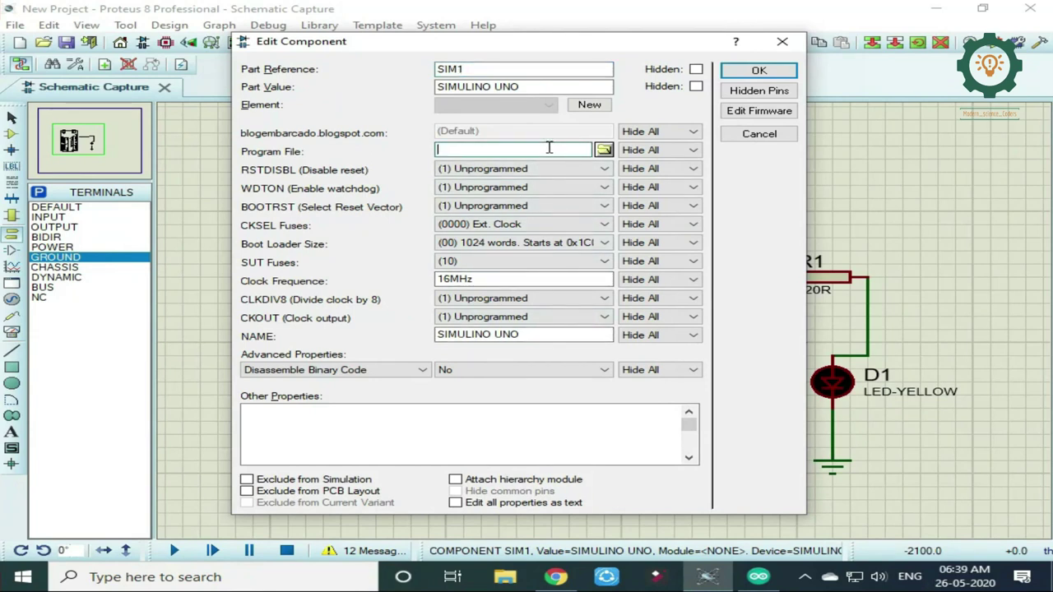
key(ctrl+v)
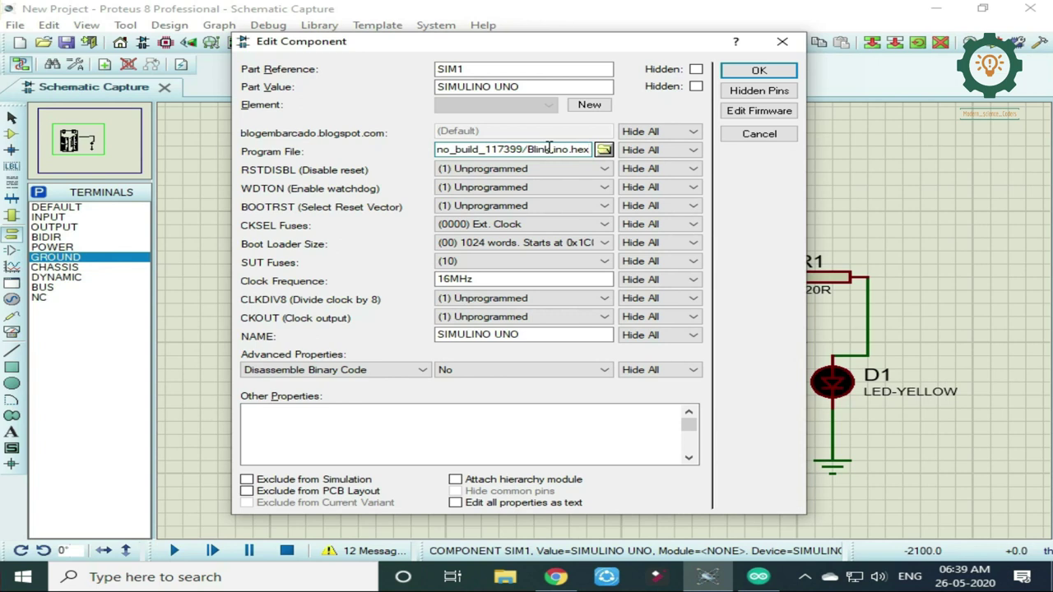
click(754, 73)
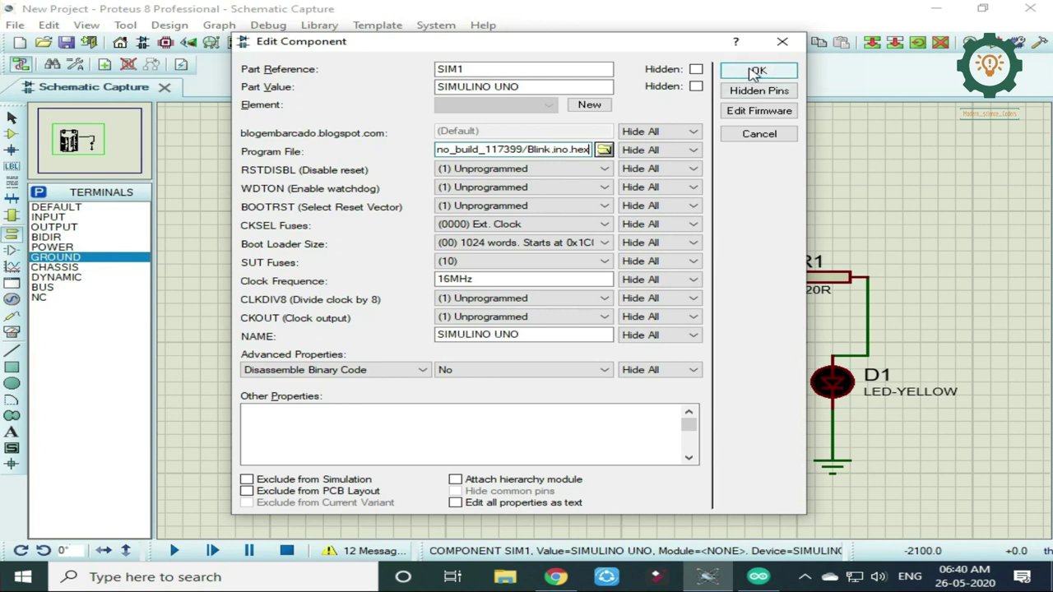
click(754, 73)
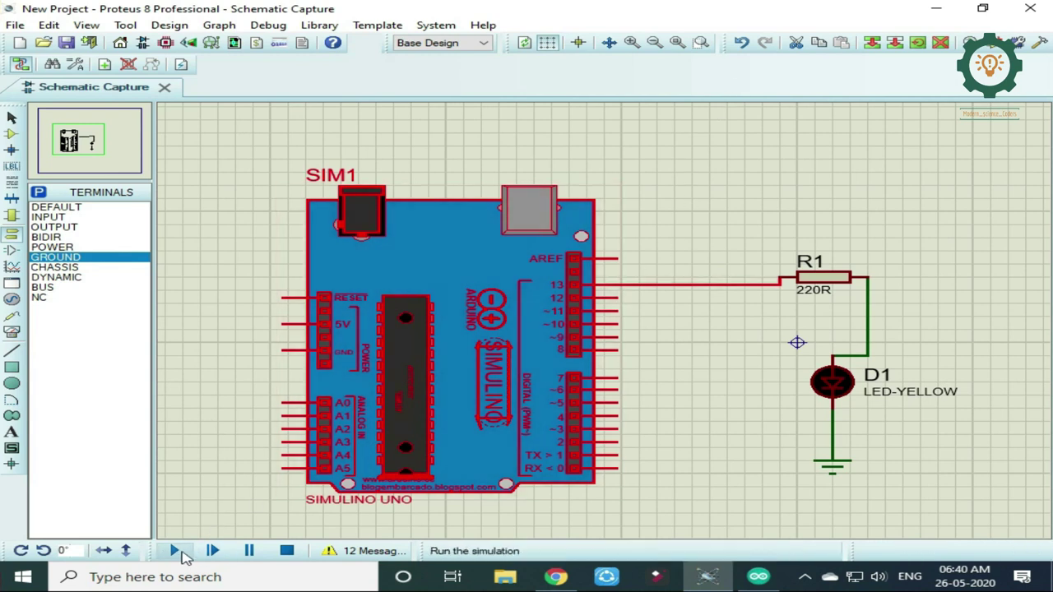
Run the simulation to watch LED D1 blink, pause and stop it, then minimize Proteus.
click(176, 552)
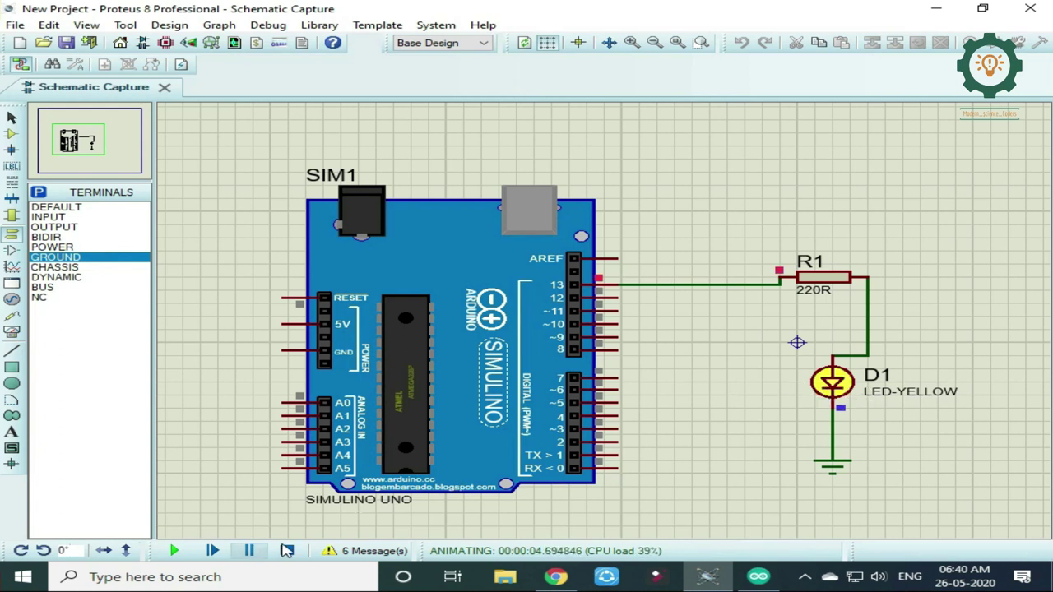
click(260, 556)
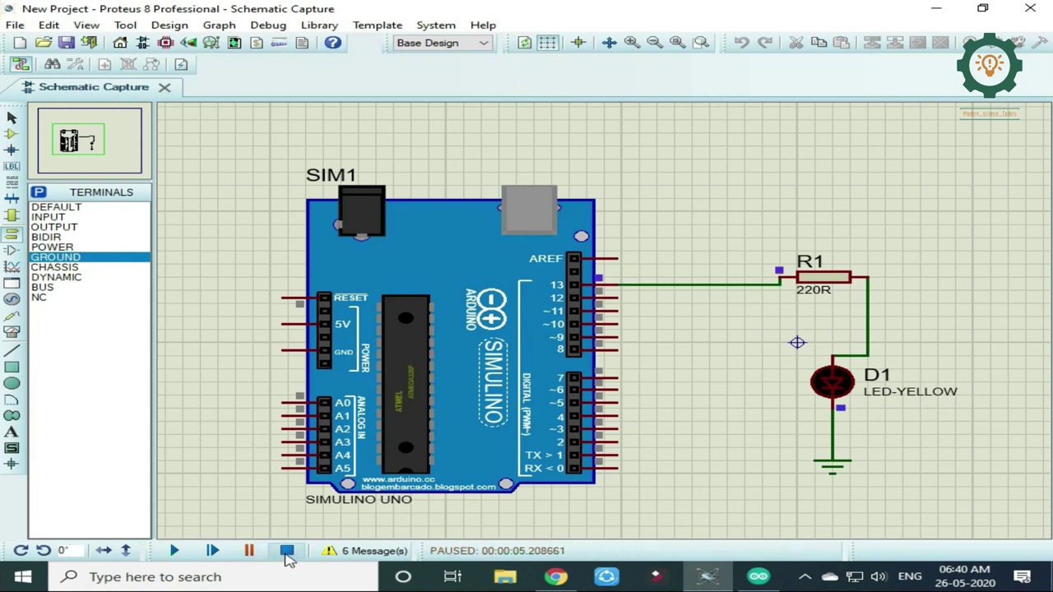
click(287, 553)
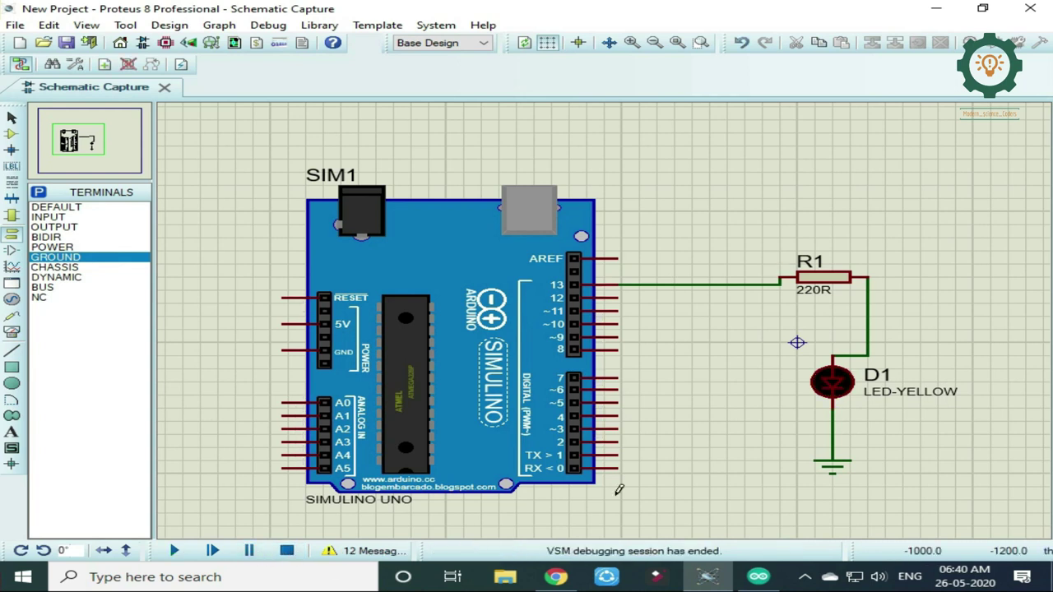
click(930, 10)
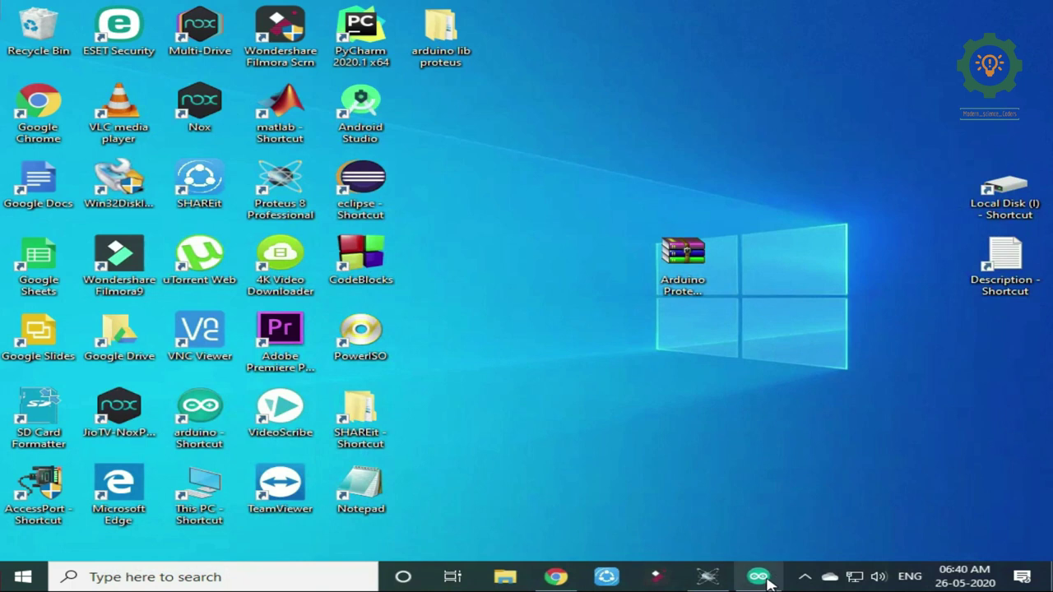
Change both delay(1000) calls in the Blink loop to delay(100).
click(757, 579)
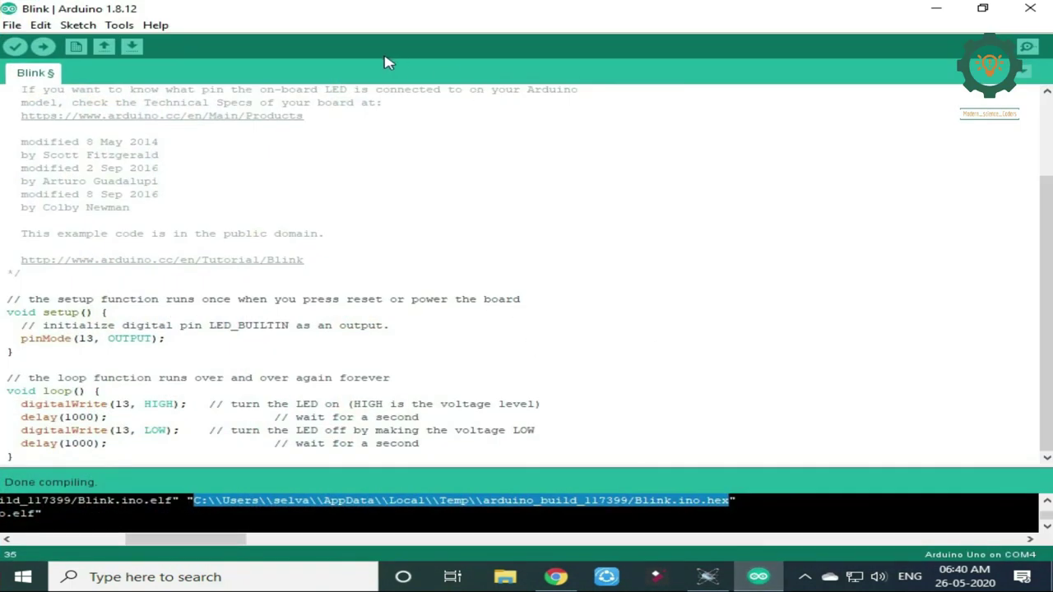
click(89, 418)
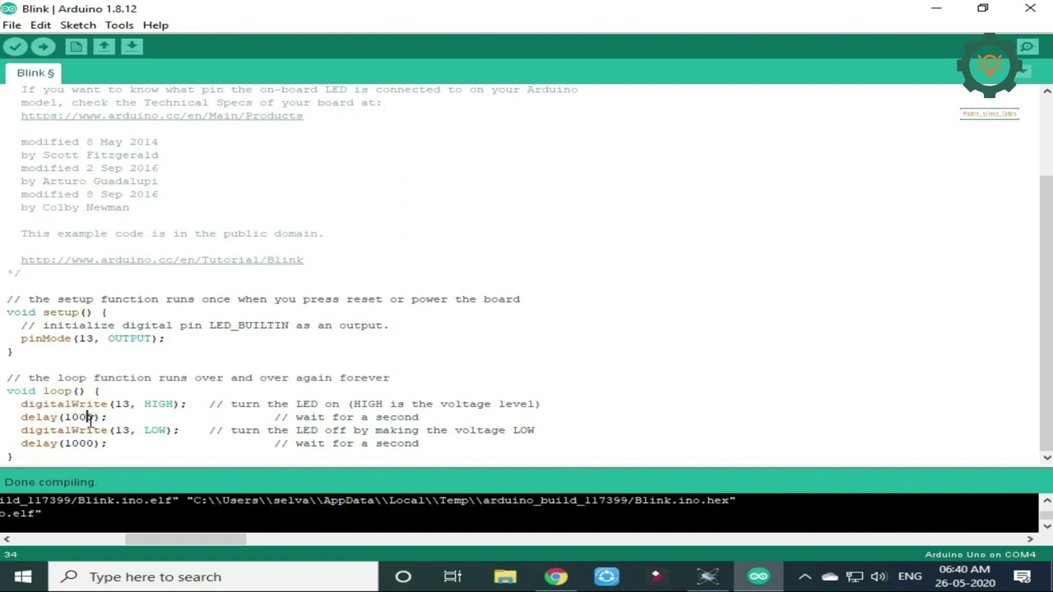
key(BackSpace)
click(87, 444)
key(BackSpace)
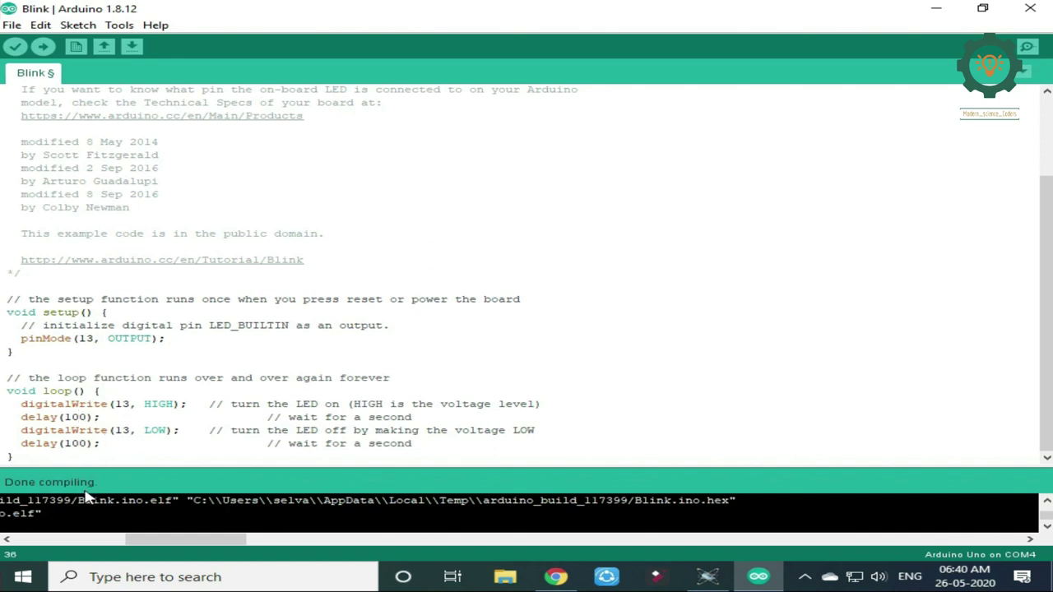
Recompile the sketch and select the new Blink.ino.hex path in the output.
click(18, 47)
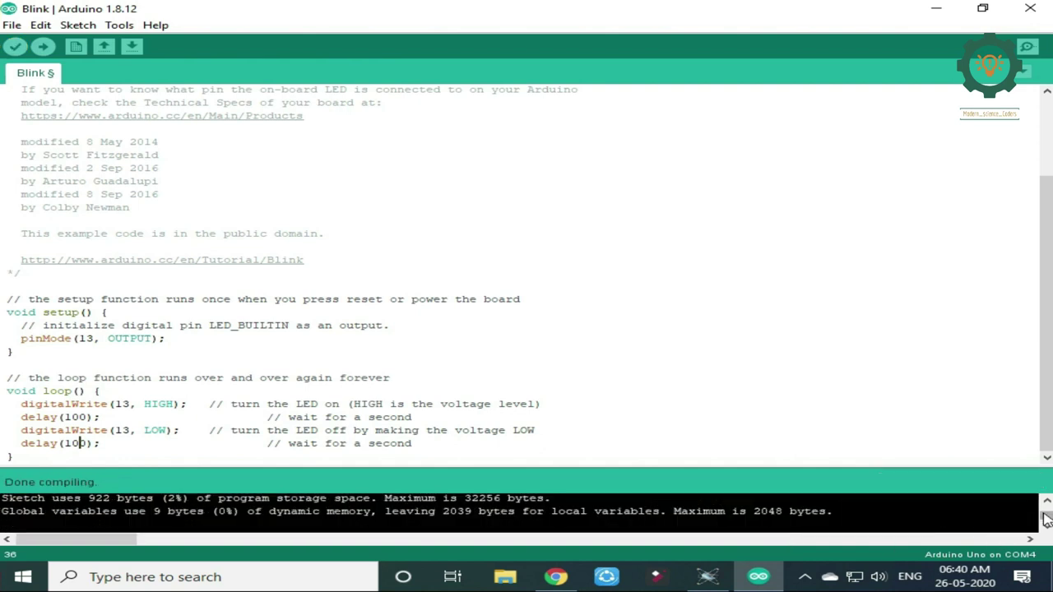
drag(1047, 518, 1047, 525)
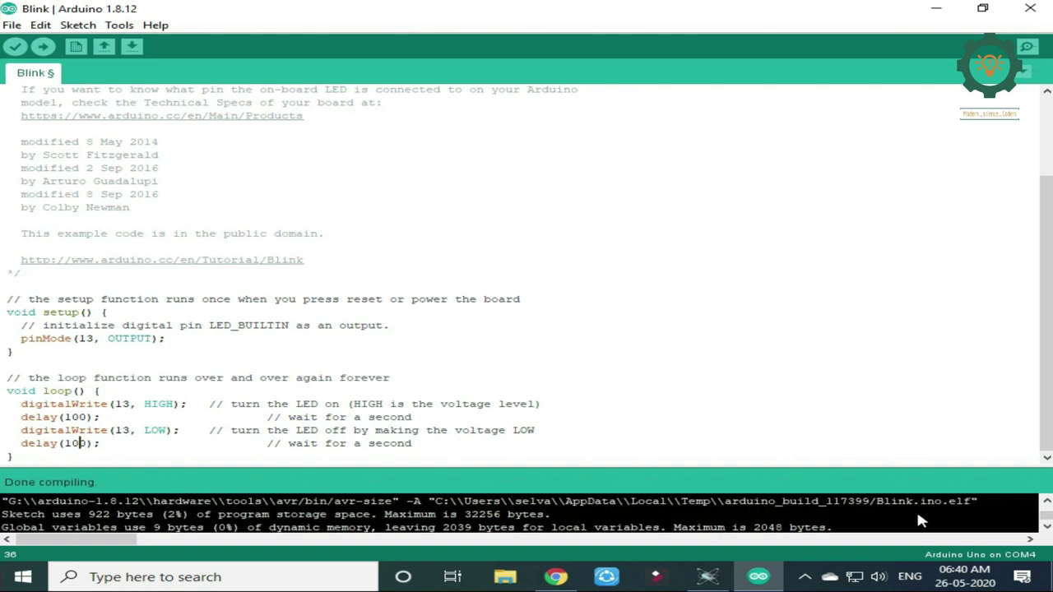
scroll(921, 520, up, 1)
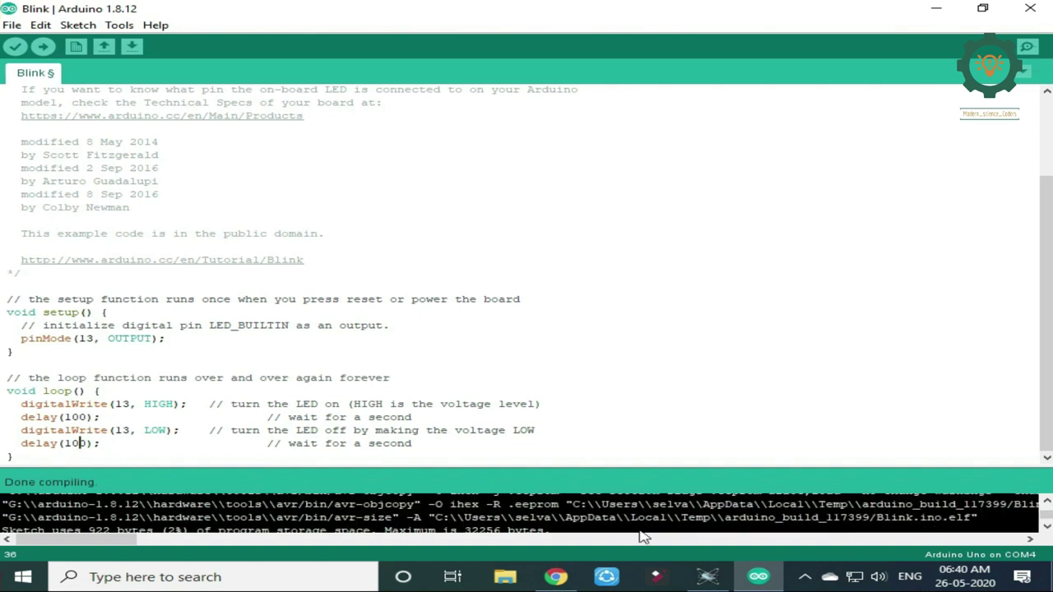
drag(95, 540, 214, 549)
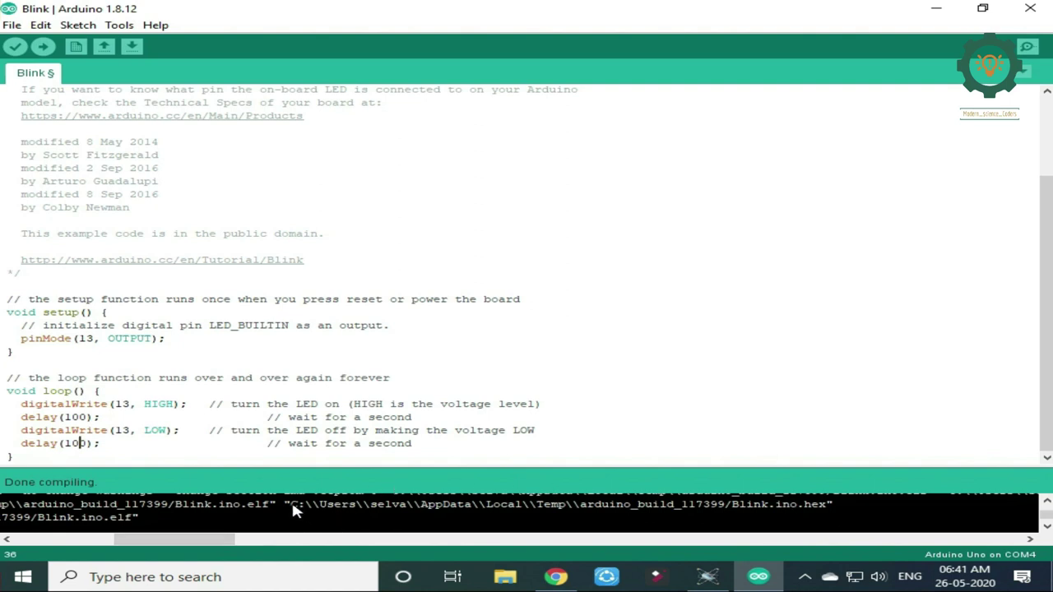
double_click(291, 500)
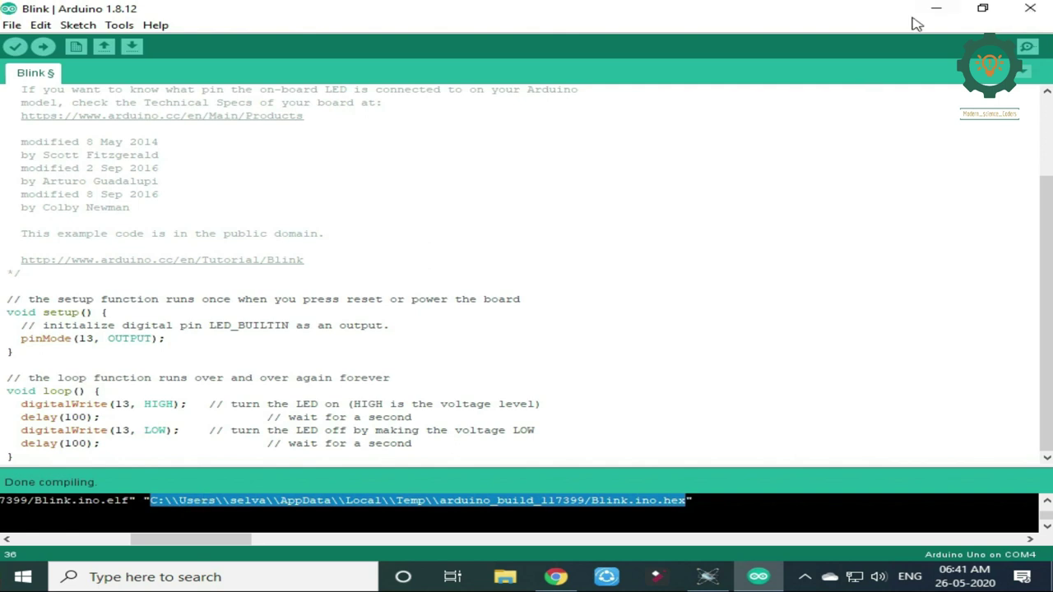
Replace SIM1's old Program File path with the recompiled Blink.ino.hex path.
click(936, 10)
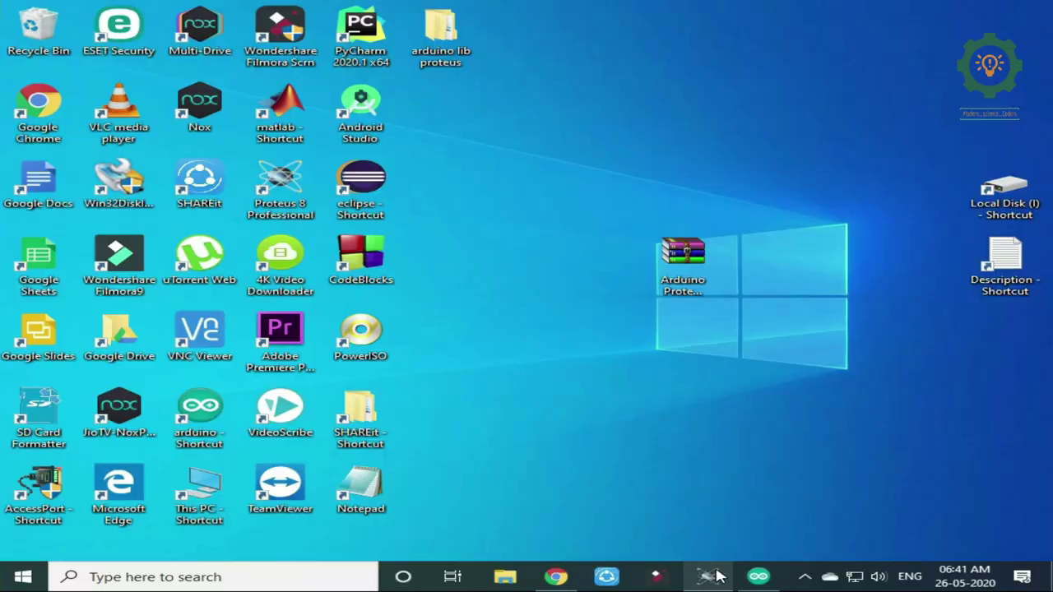
click(708, 576)
click(469, 383)
double_click(469, 384)
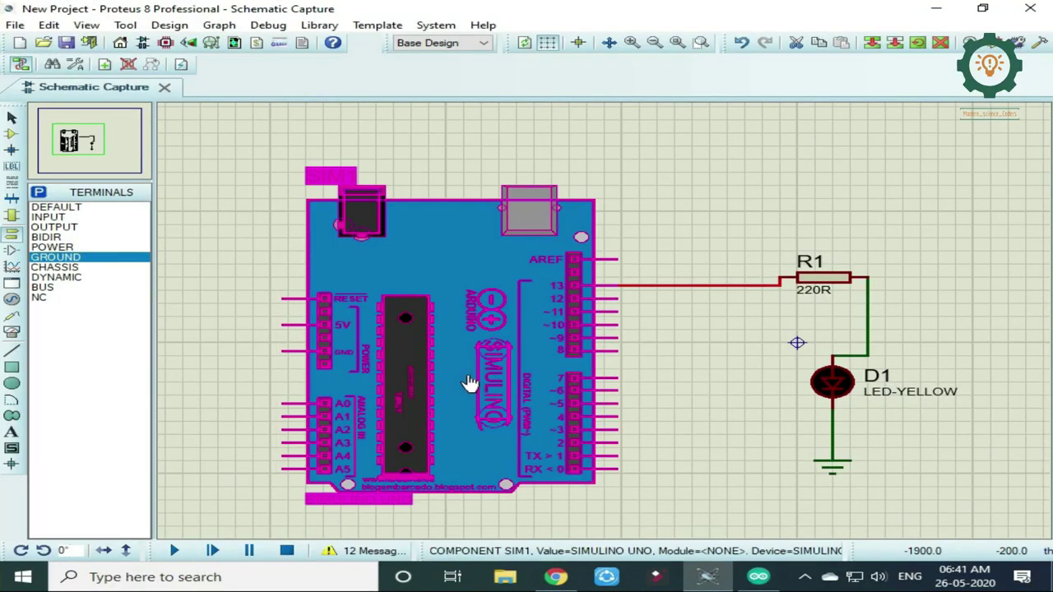
click(582, 149)
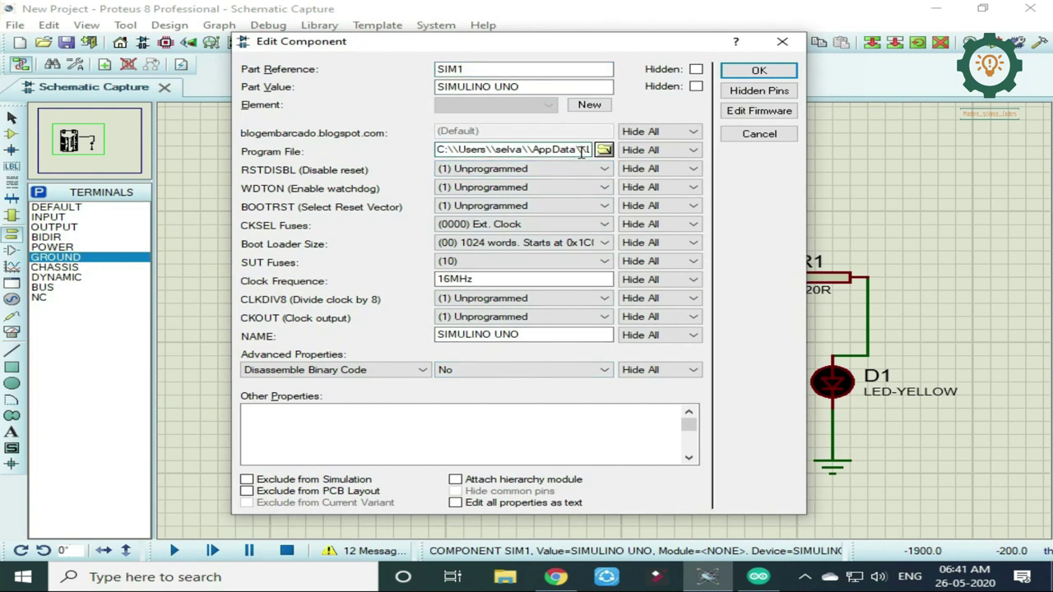
double_click(582, 150)
key(ctrl+c)
key(BackSpace)
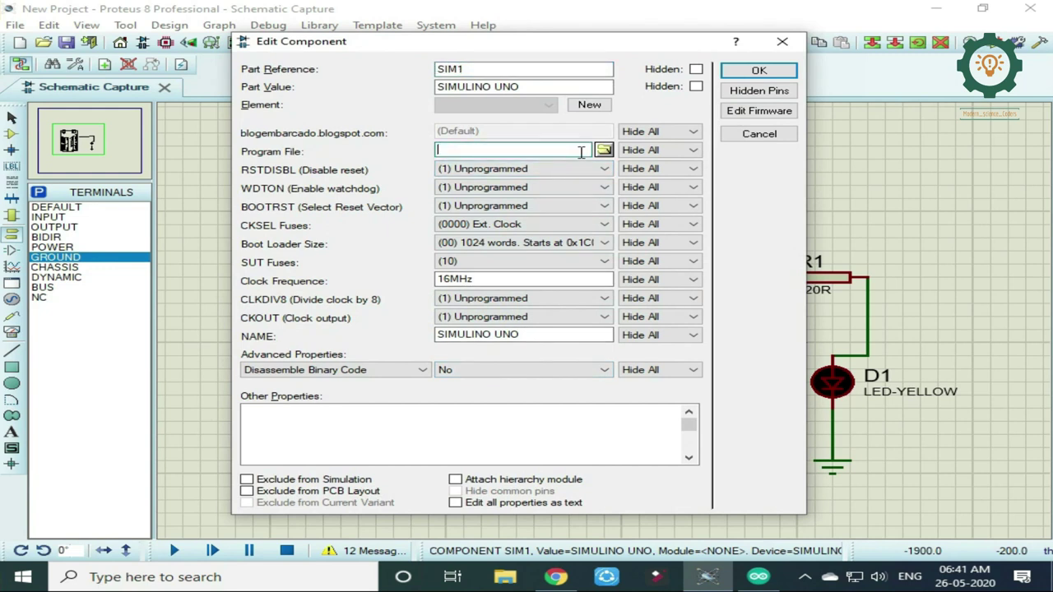
key(ctrl+v)
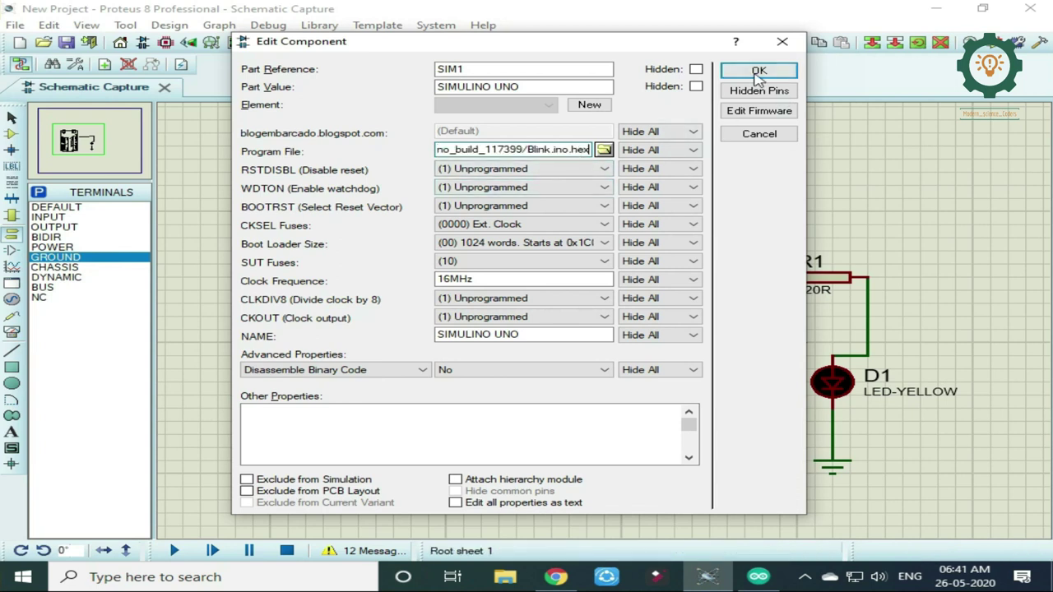
click(759, 73)
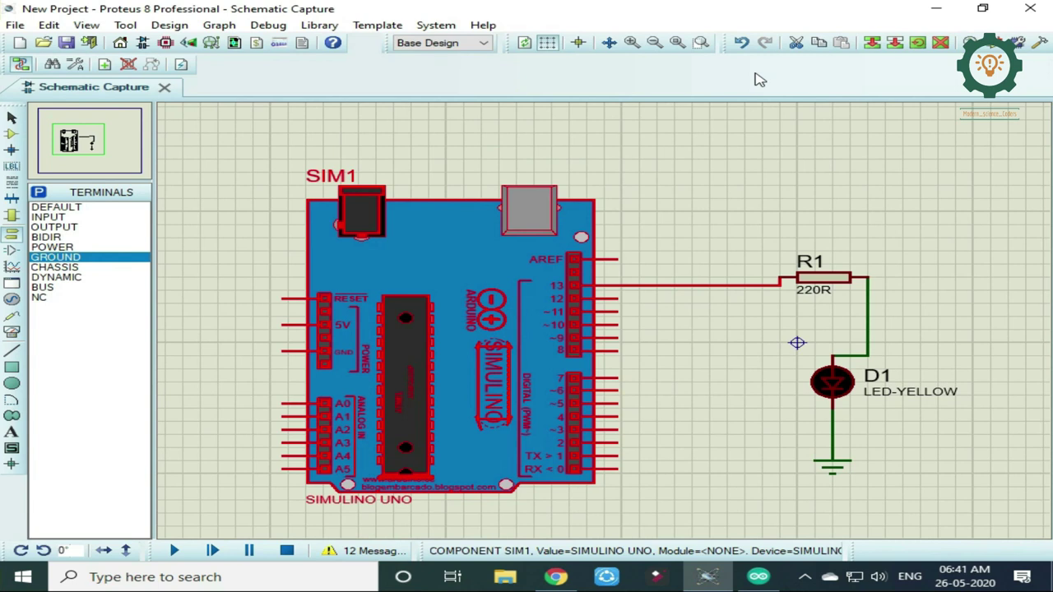
Rerun the simulation to watch D1 blink faster, stop it, then close the project window.
click(181, 551)
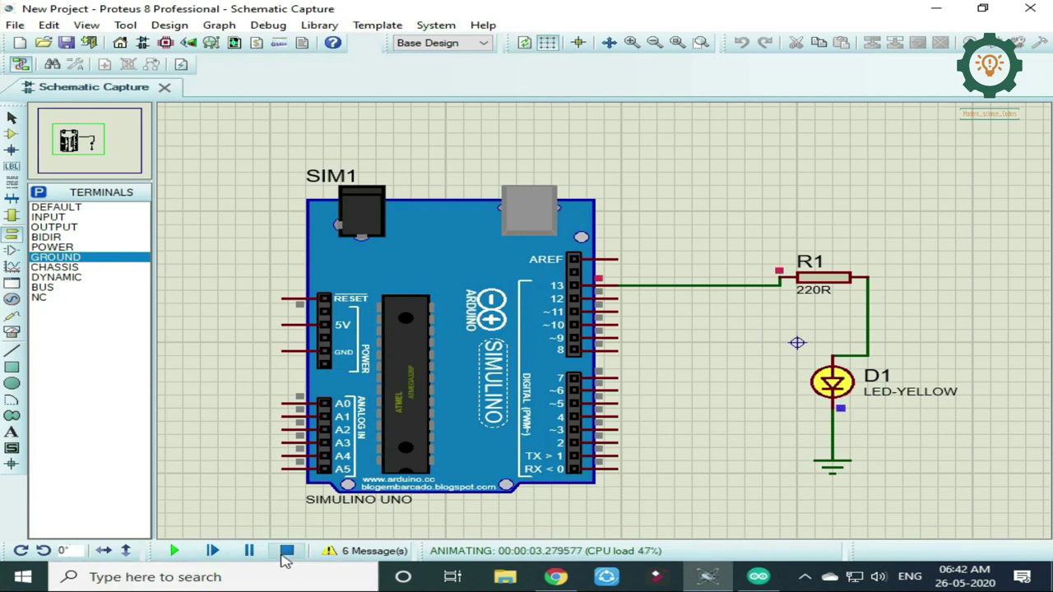
click(284, 553)
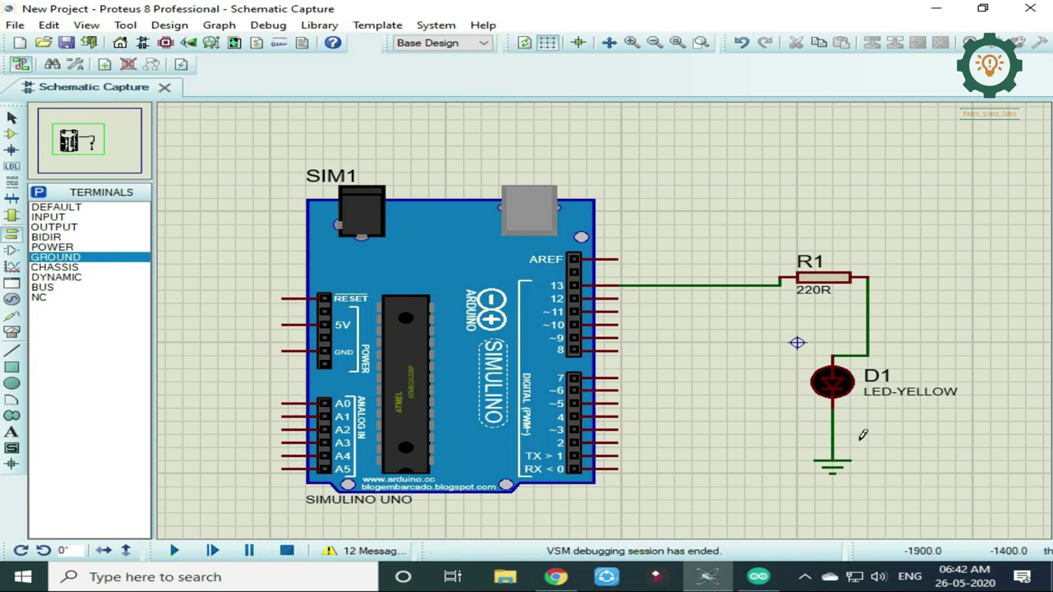
click(1030, 8)
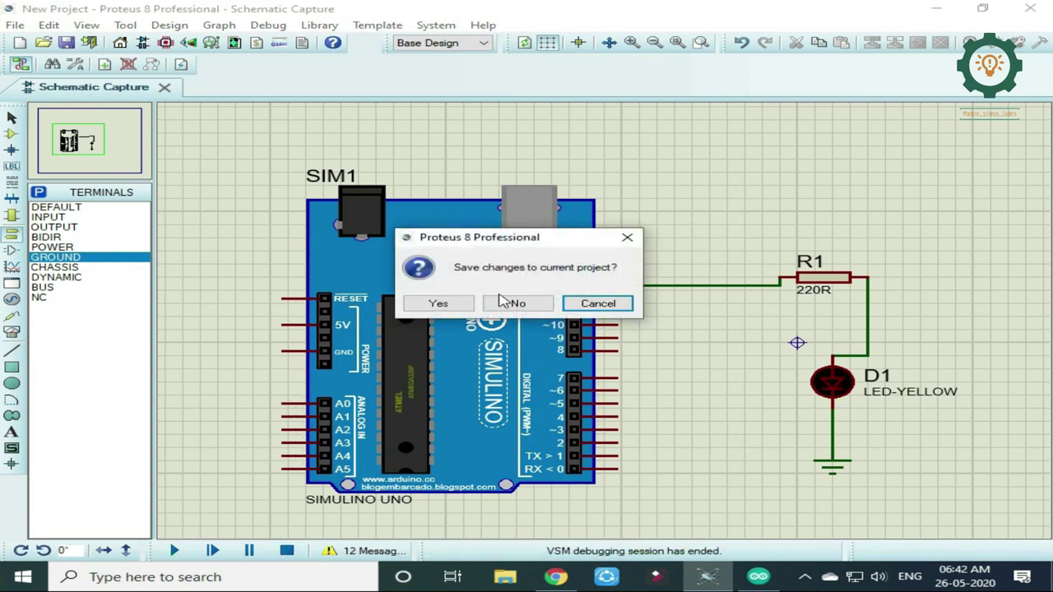
Confirm Yes to save the project changes so Proteus closes.
click(455, 306)
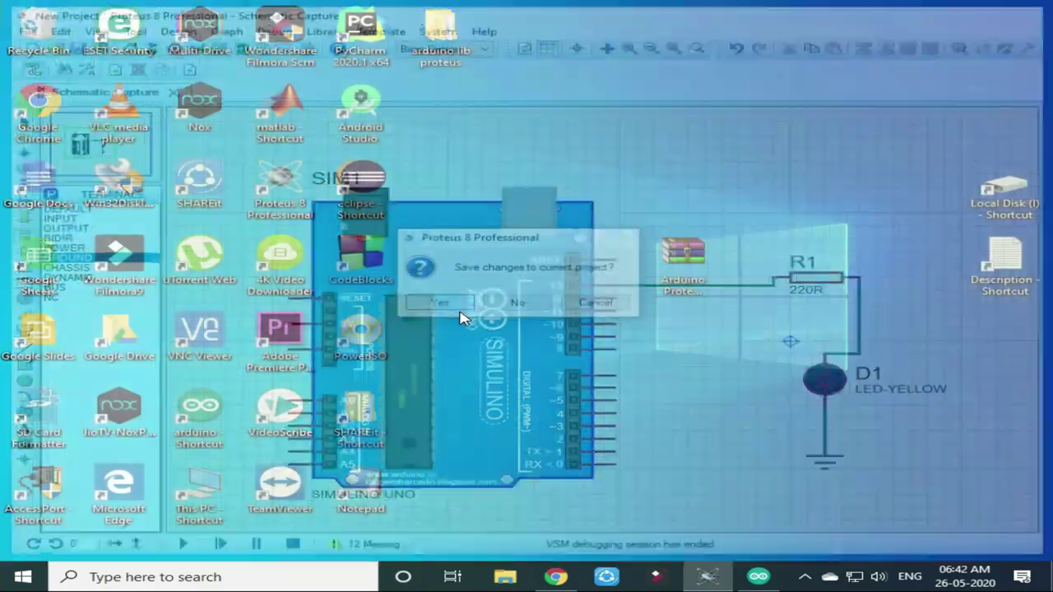